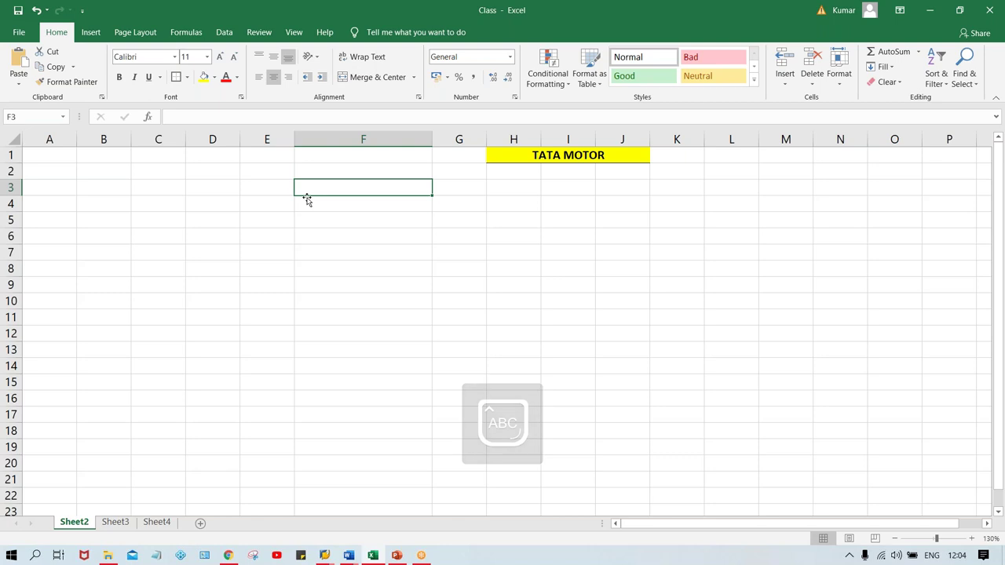
# Enter the debit line "RENT ACT DR." in F3 with an amount of 500 in G3.
pyautogui.write('CT DR.')
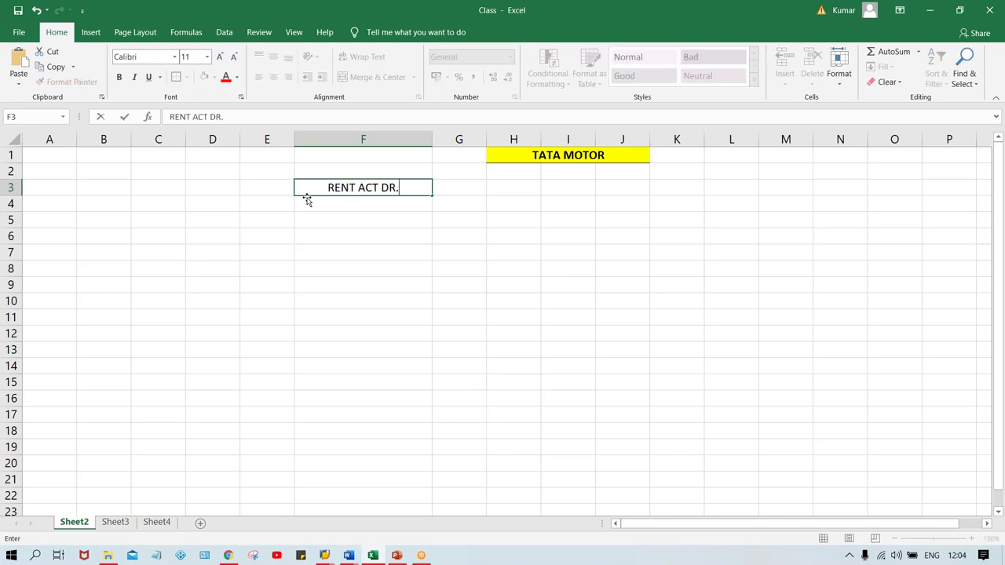
pyautogui.press('Tab')
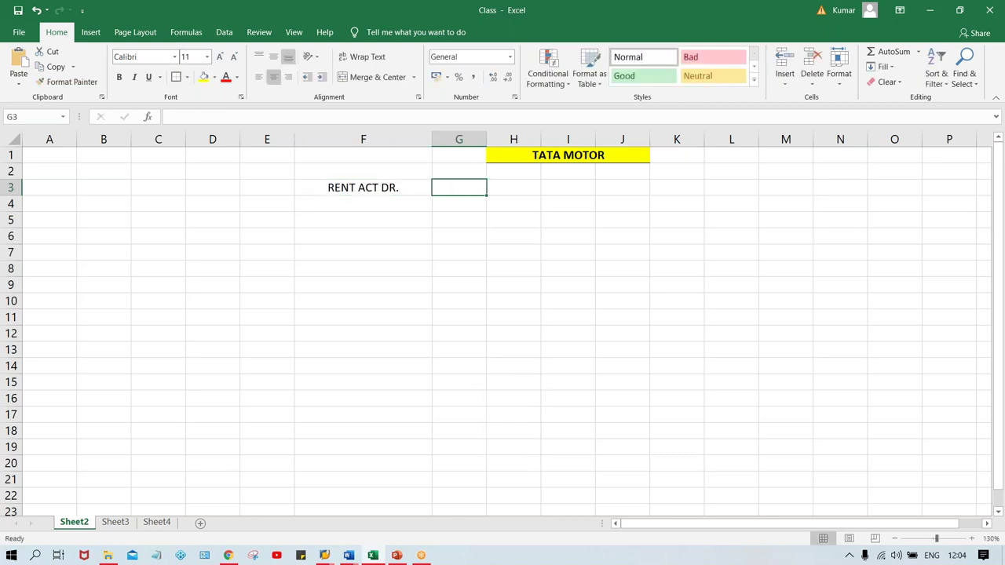
pyautogui.write('500')
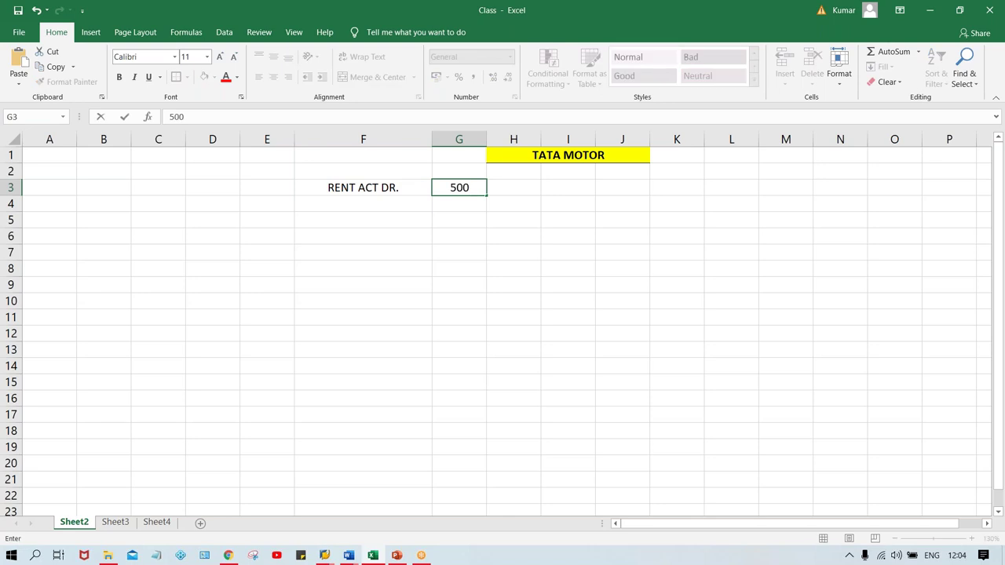
pyautogui.click(362, 187)
# Enter the credit line "BANK ACT. CR." in F4 with an amount of 500 in G4.
pyautogui.click(363, 203)
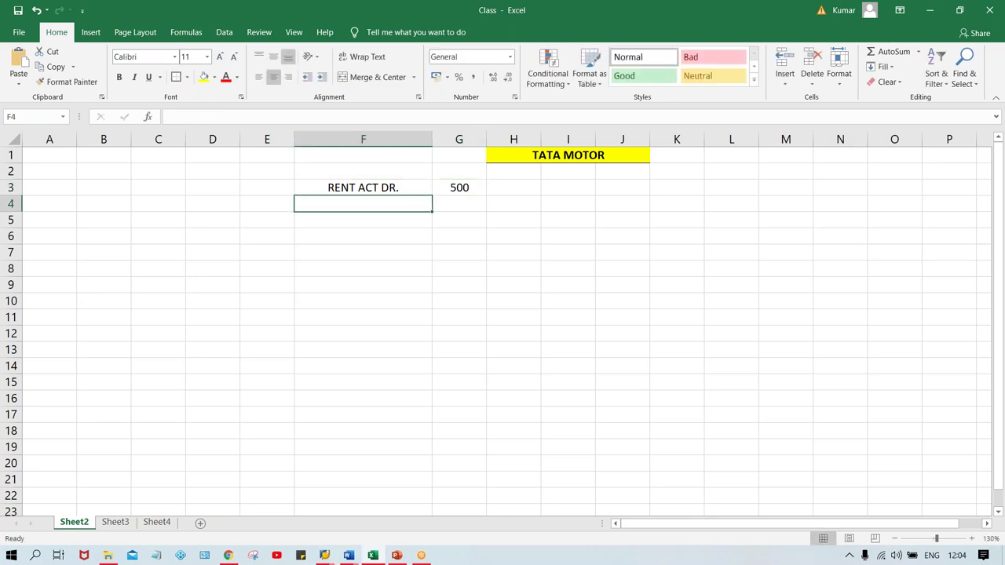
pyautogui.write('BA')
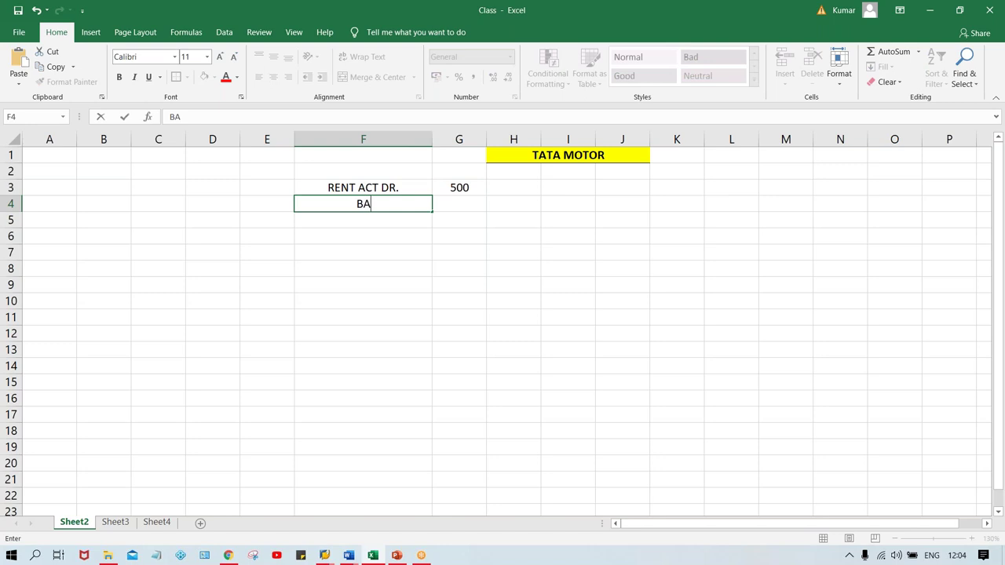
pyautogui.write('NK ACT')
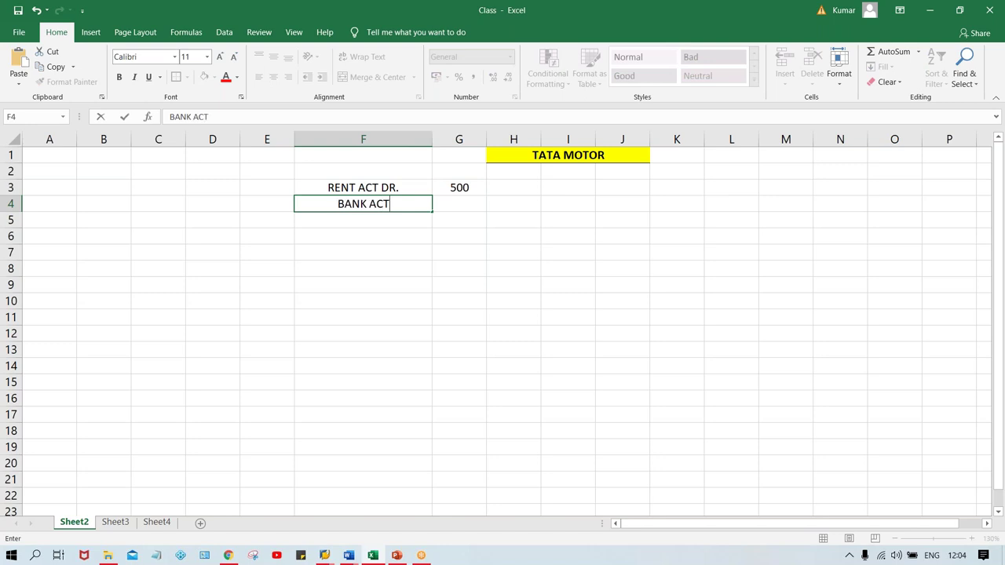
pyautogui.write('. CR')
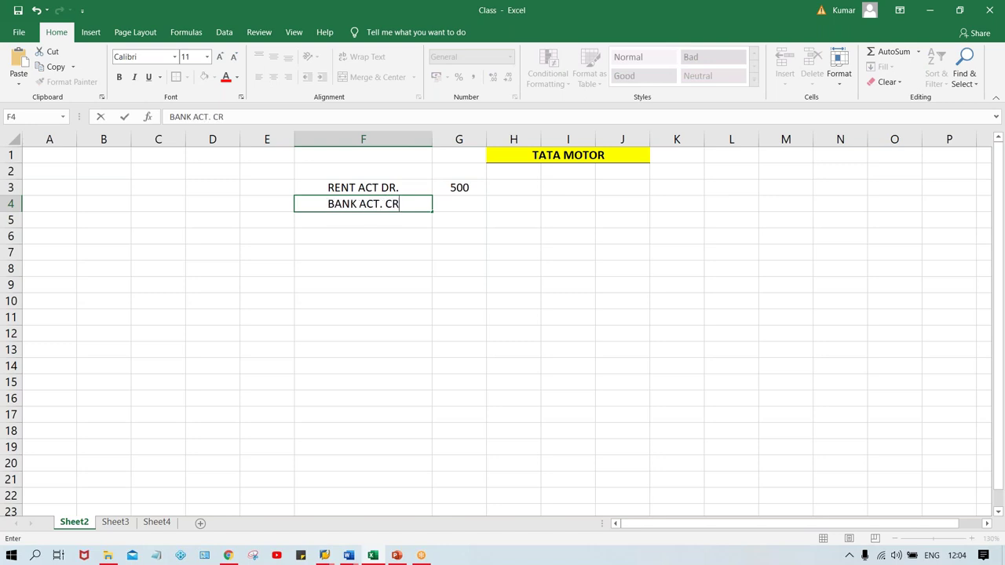
pyautogui.write('.')
pyautogui.press('Tab')
pyautogui.write('500')
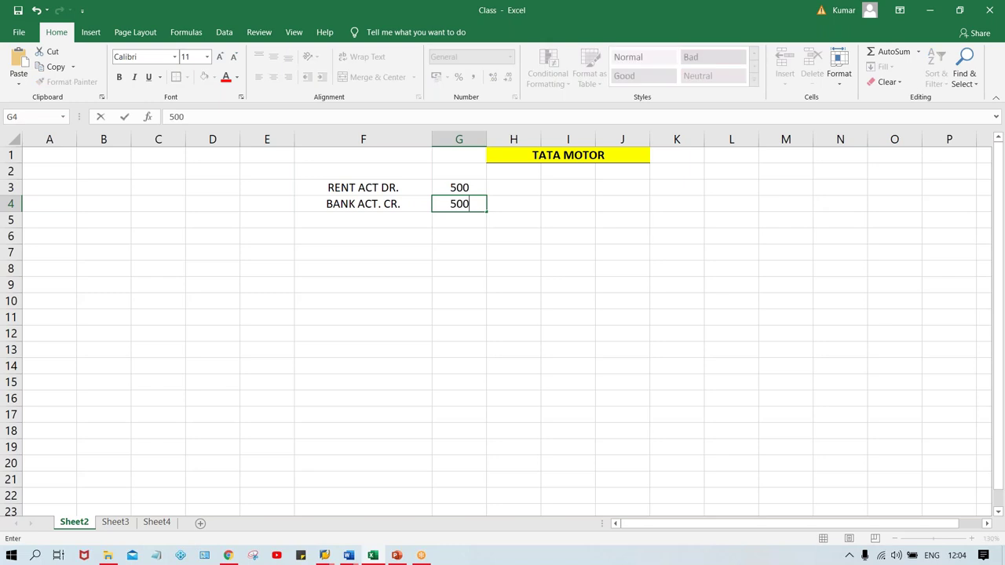
pyautogui.press('Return')
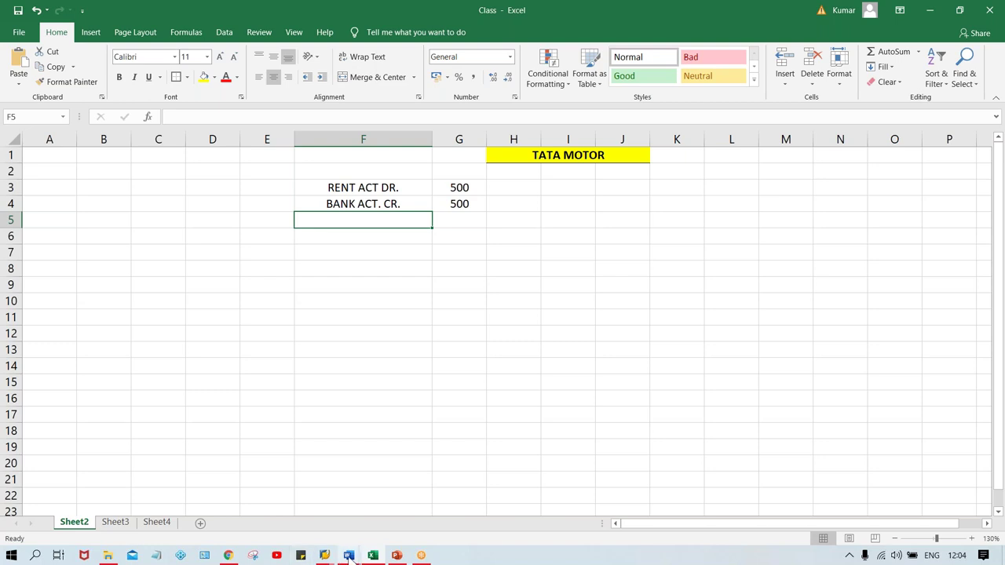
# Switch to SAP Easy Access and open transaction F-02 for G/L account posting.
pyautogui.moveTo(324, 556)
pyautogui.click(397, 516)
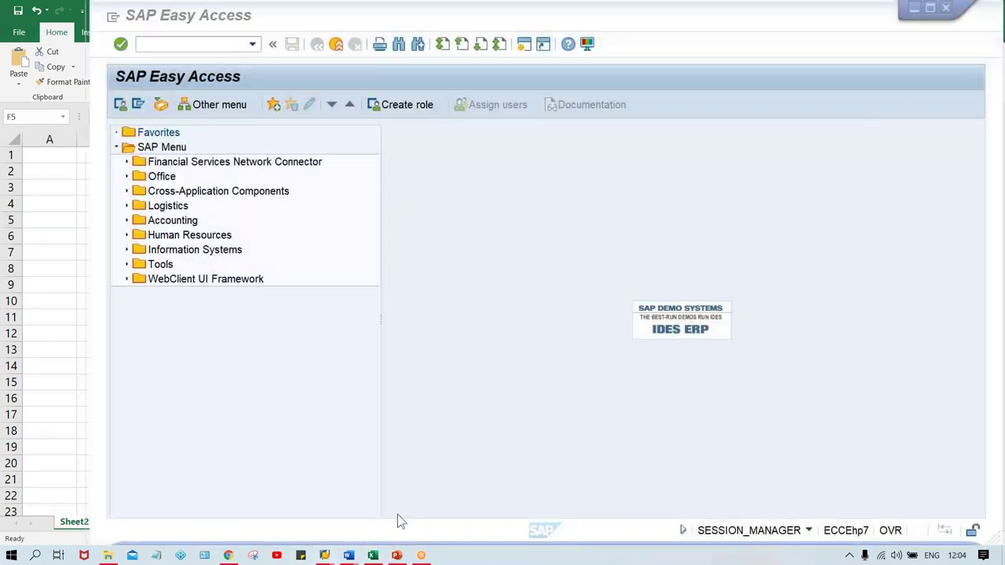
pyautogui.click(156, 41)
pyautogui.write('F-02')
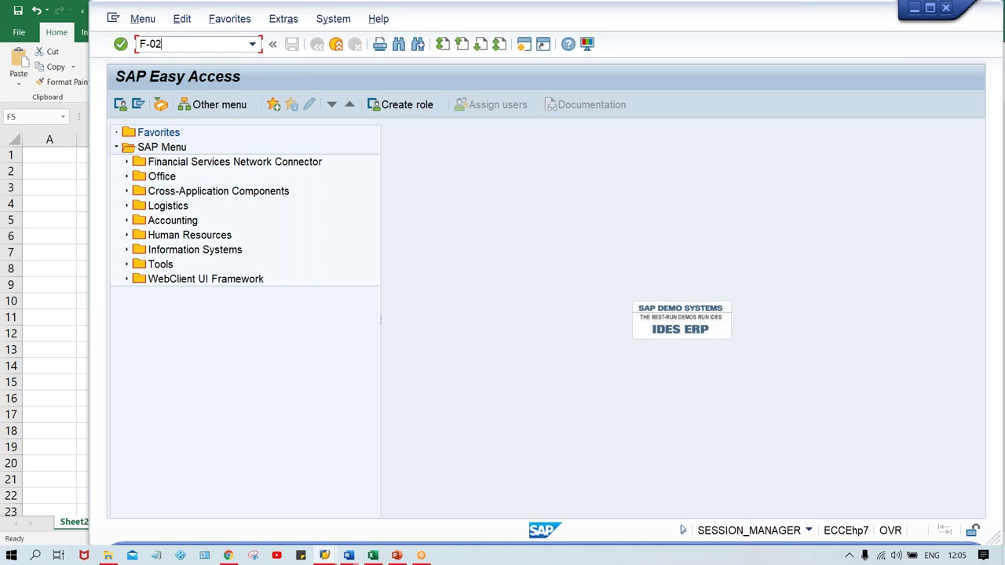
pyautogui.press('Return')
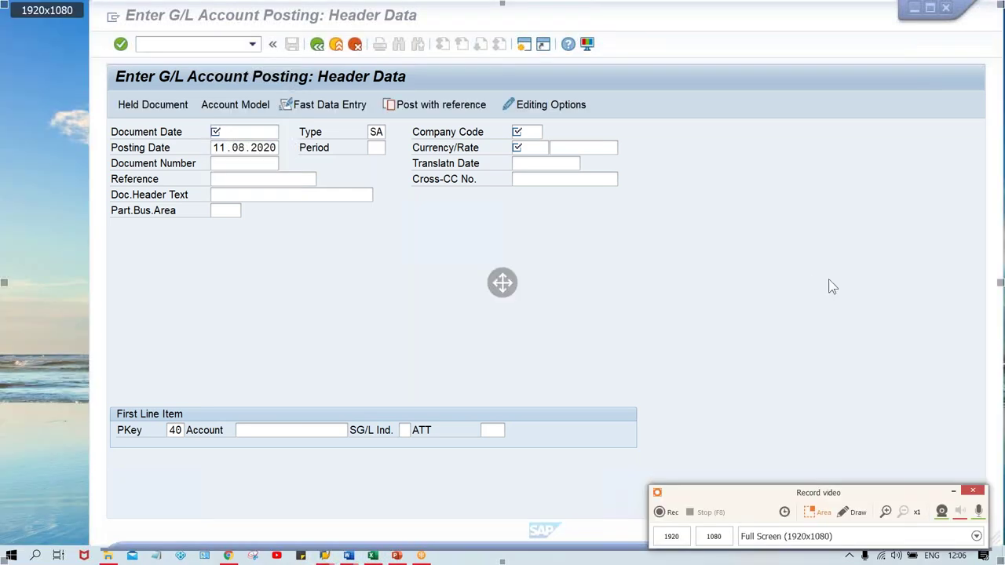
# Frame the header data fields of the posting screen with a thick red rectangle annotation.
pyautogui.click(829, 279)
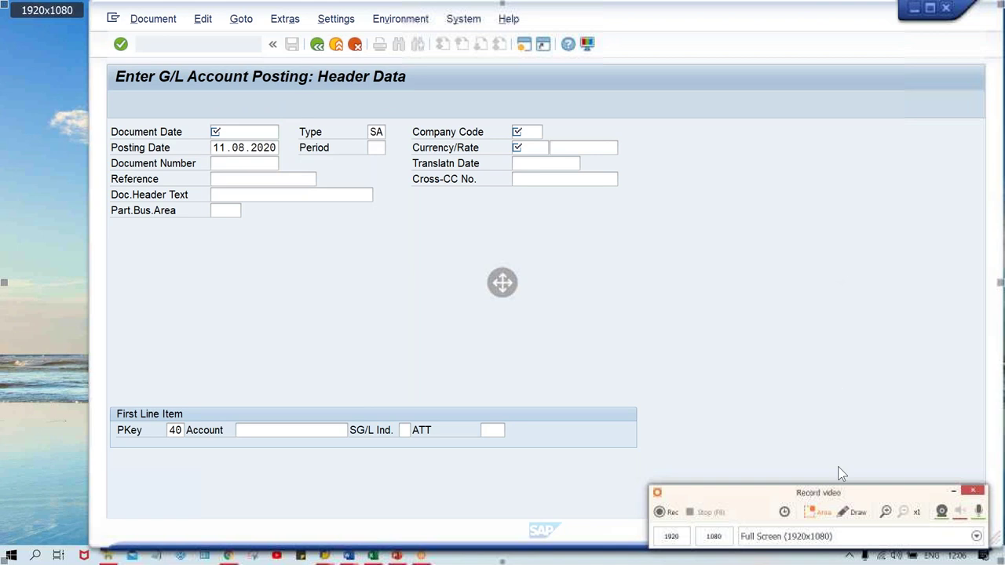
pyautogui.click(854, 512)
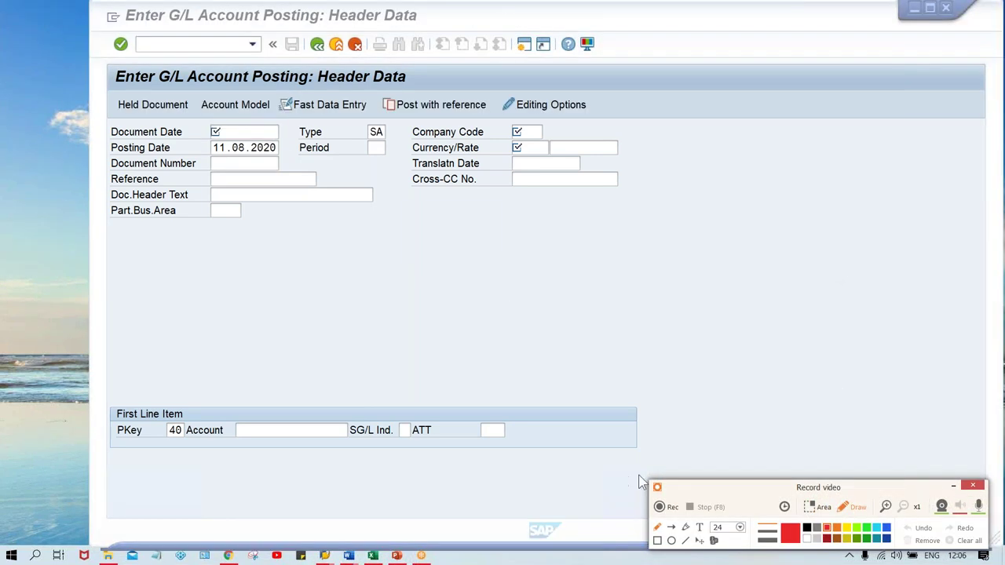
pyautogui.click(657, 541)
pyautogui.moveTo(102, 62)
pyautogui.mouseDown()
pyautogui.moveTo(723, 247)
pyautogui.moveTo(624, 219)
pyautogui.mouseUp()
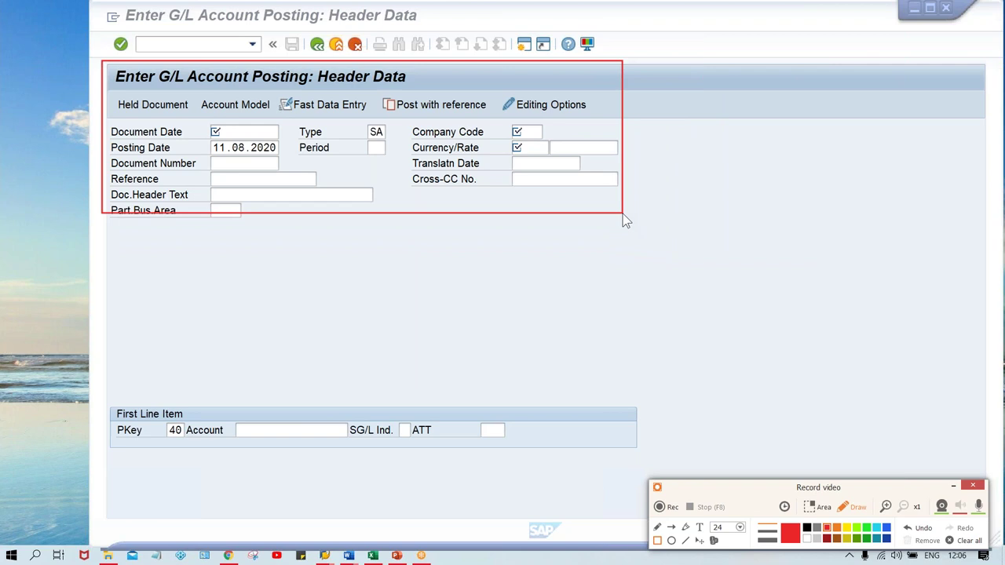
pyautogui.click(768, 540)
pyautogui.hotkey('ctrl', 'z')
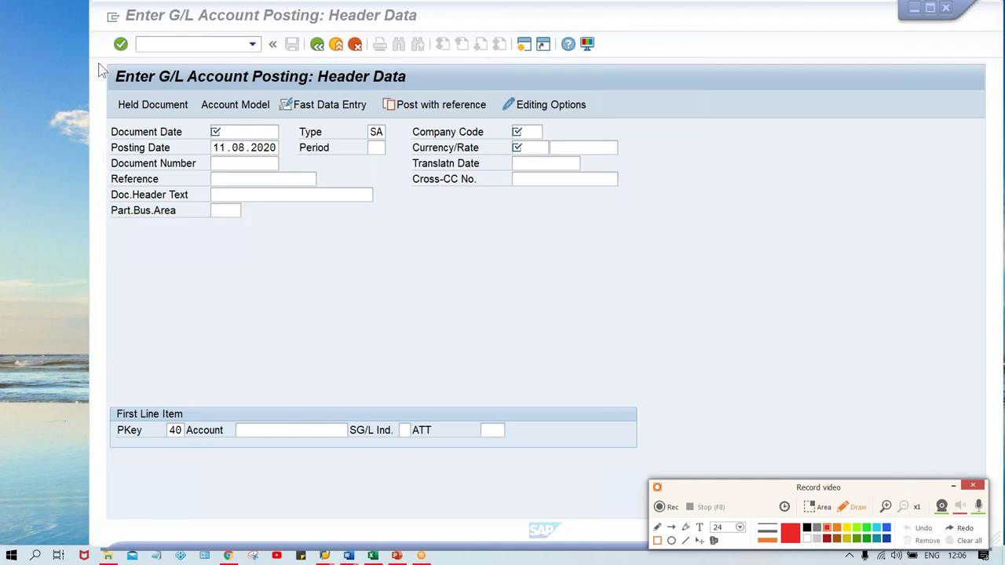
pyautogui.moveTo(98, 57); pyautogui.dragTo(687, 262)
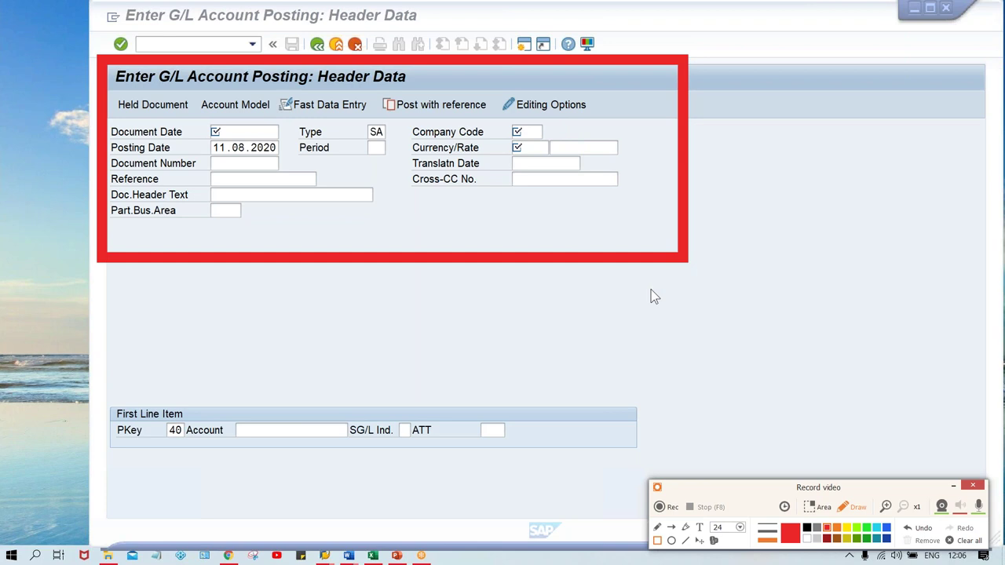
# Label the framed header area with the red text "Header part" at font size 72.
pyautogui.click(699, 527)
pyautogui.press('capslock')
pyautogui.write('Header part')
pyautogui.click(740, 526)
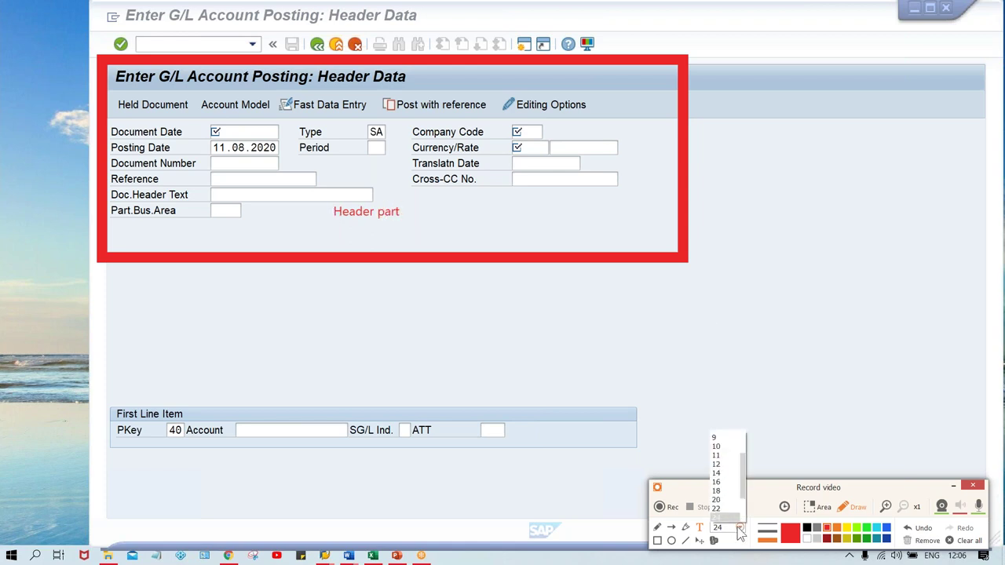
pyautogui.moveTo(741, 492); pyautogui.dragTo(753, 526)
pyautogui.click(716, 499)
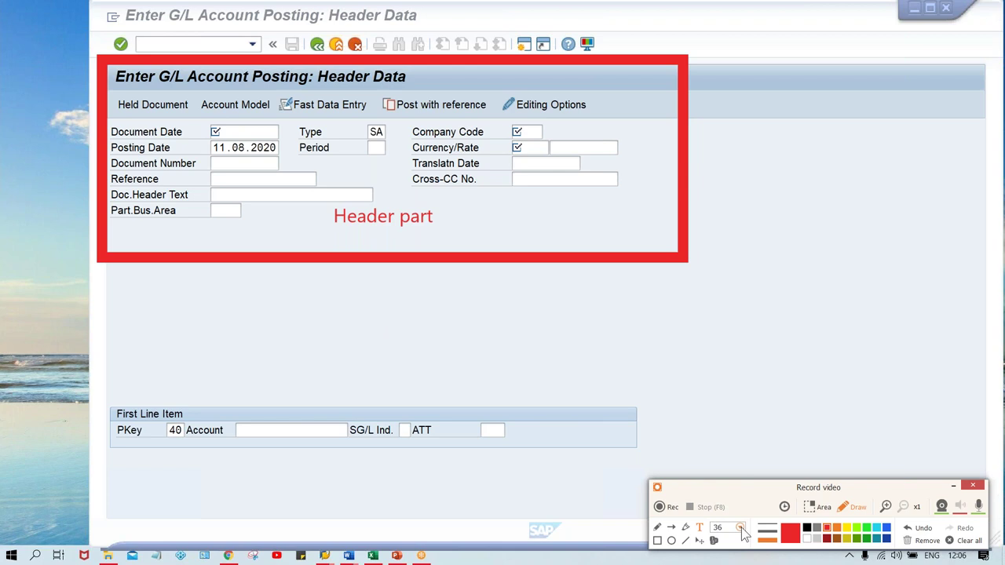
pyautogui.click(740, 527)
pyautogui.click(726, 510)
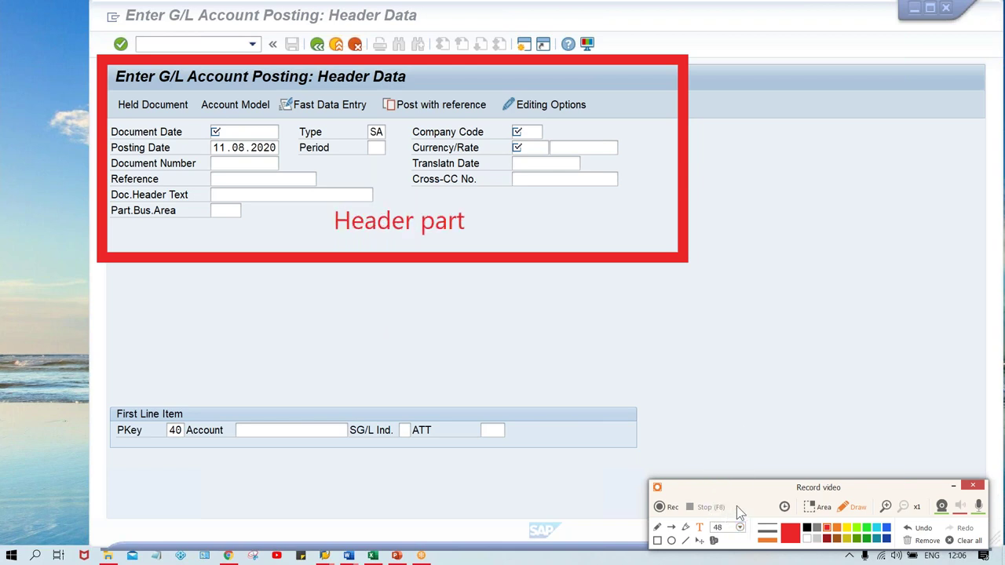
pyautogui.click(735, 530)
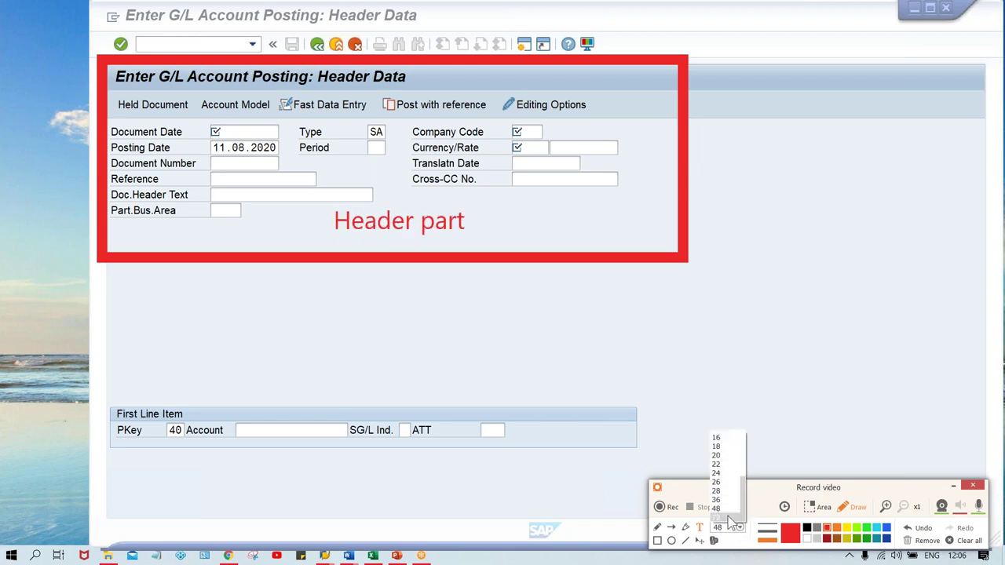
pyautogui.click(729, 519)
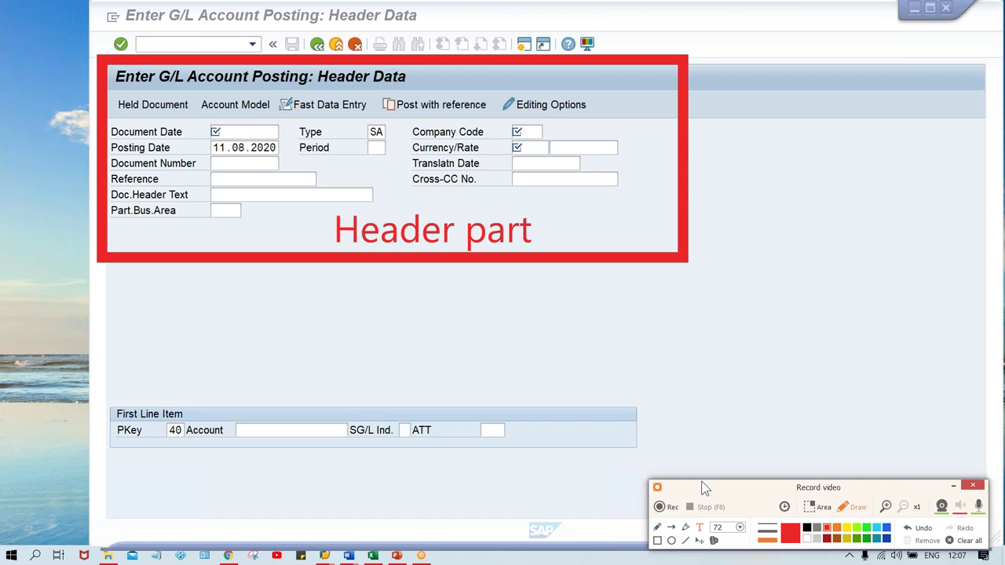
# Frame the First Line Item section with a red rectangle and label it "line item-FSV/FSG".
pyautogui.click(852, 507)
pyautogui.click(851, 507)
pyautogui.moveTo(109, 390)
pyautogui.mouseDown()
pyautogui.moveTo(506, 493)
pyautogui.moveTo(662, 477)
pyautogui.moveTo(662, 466)
pyautogui.moveTo(662, 485)
pyautogui.mouseUp()
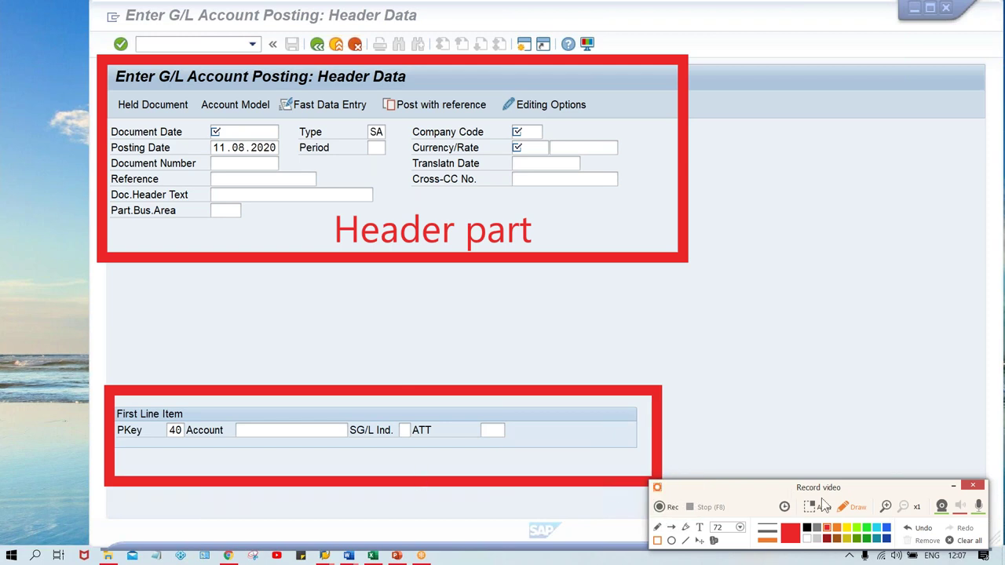
pyautogui.click(699, 528)
pyautogui.click(319, 462)
pyautogui.write('ine')
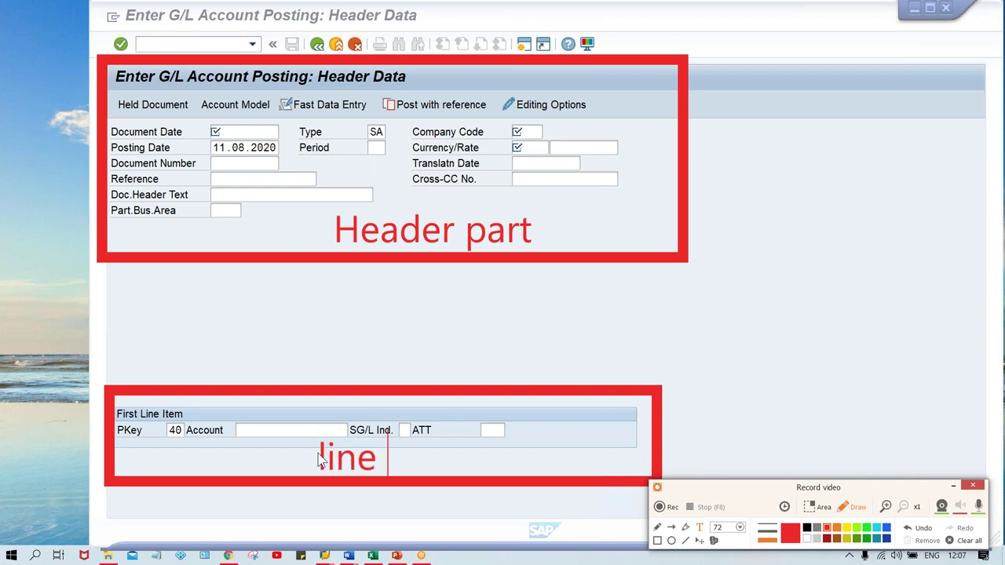
pyautogui.write(' item-')
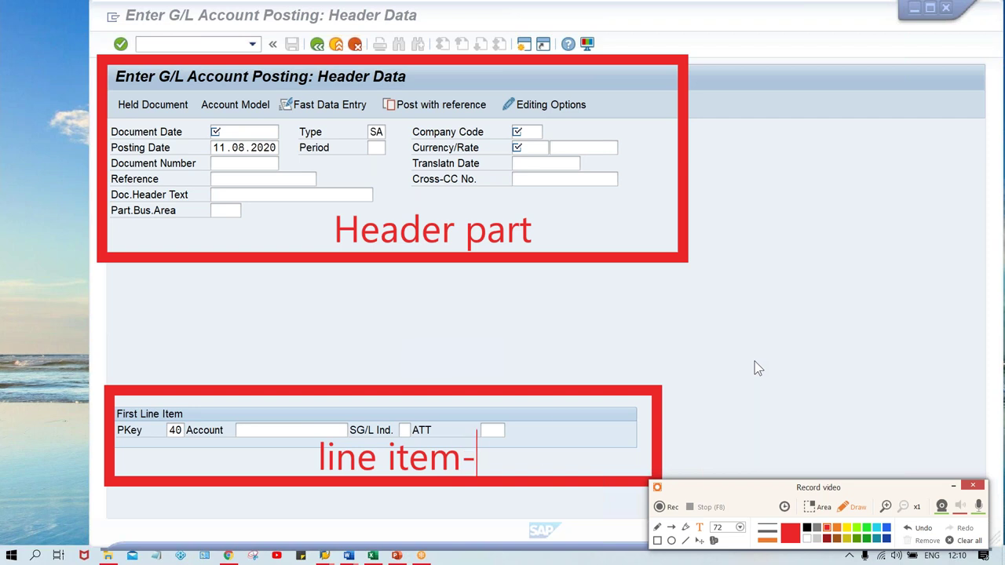
pyautogui.write('FS')
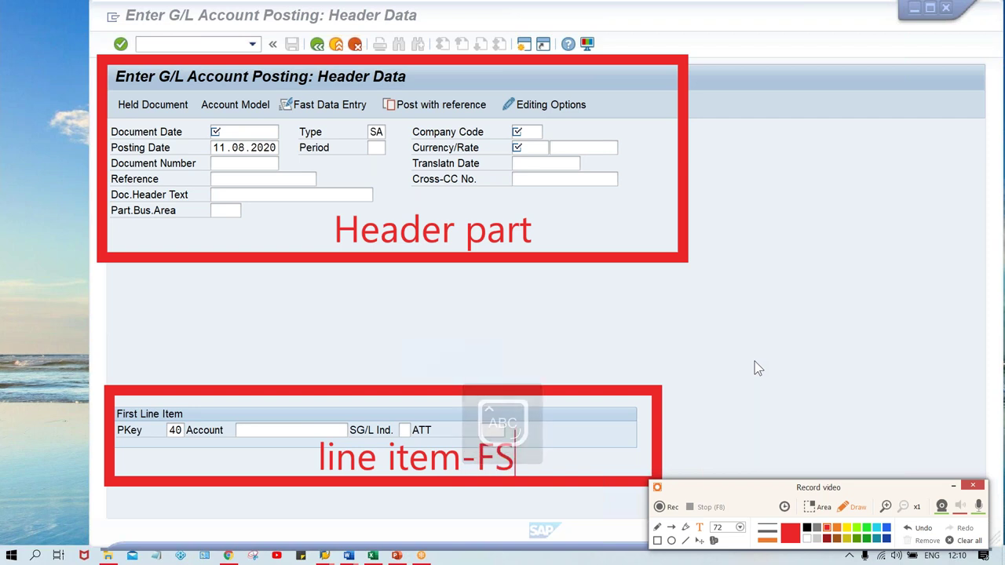
pyautogui.write('V/FSG')
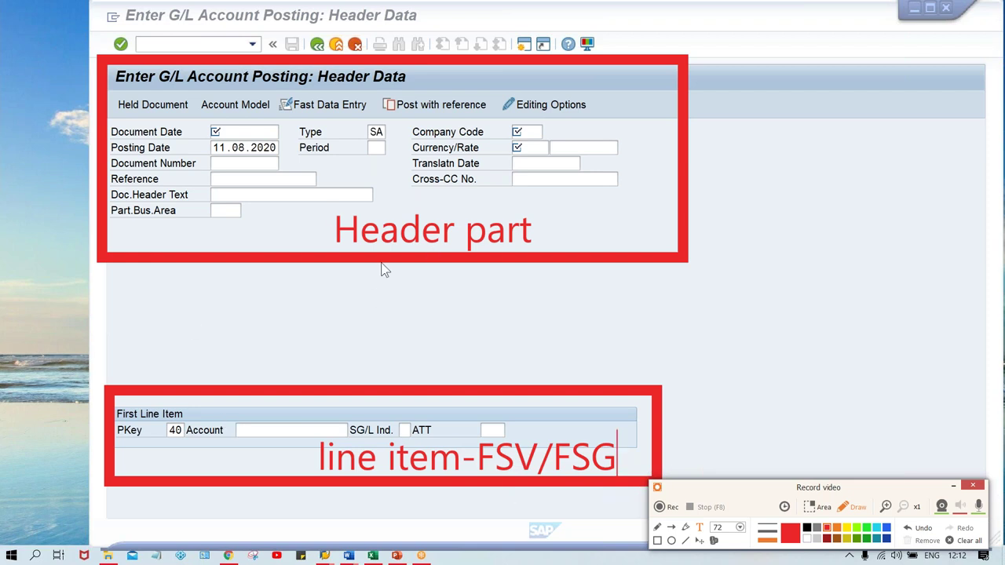
# Remove all the red annotations from the posting screen and minimize the screen recorder's drawing toolbar.
pyautogui.hotkey('ctrl', 'a')
pyautogui.press('BackSpace')
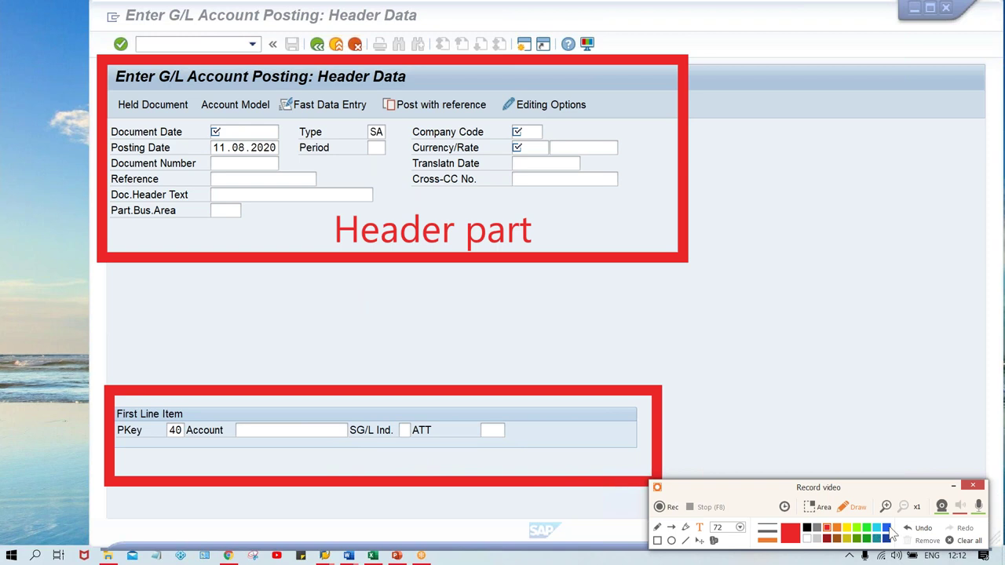
pyautogui.click(918, 532)
pyautogui.click(919, 532)
pyautogui.click(919, 532)
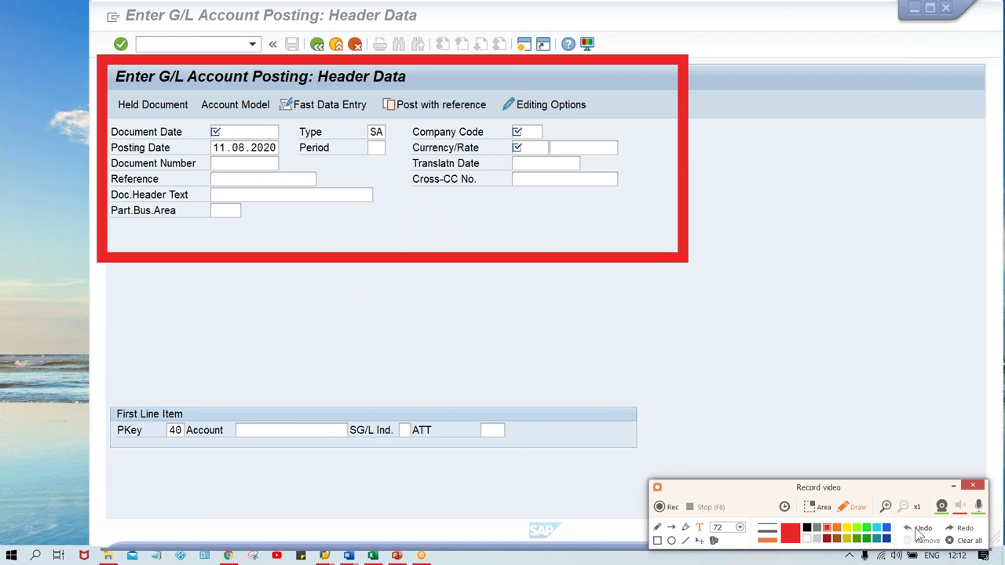
pyautogui.click(919, 532)
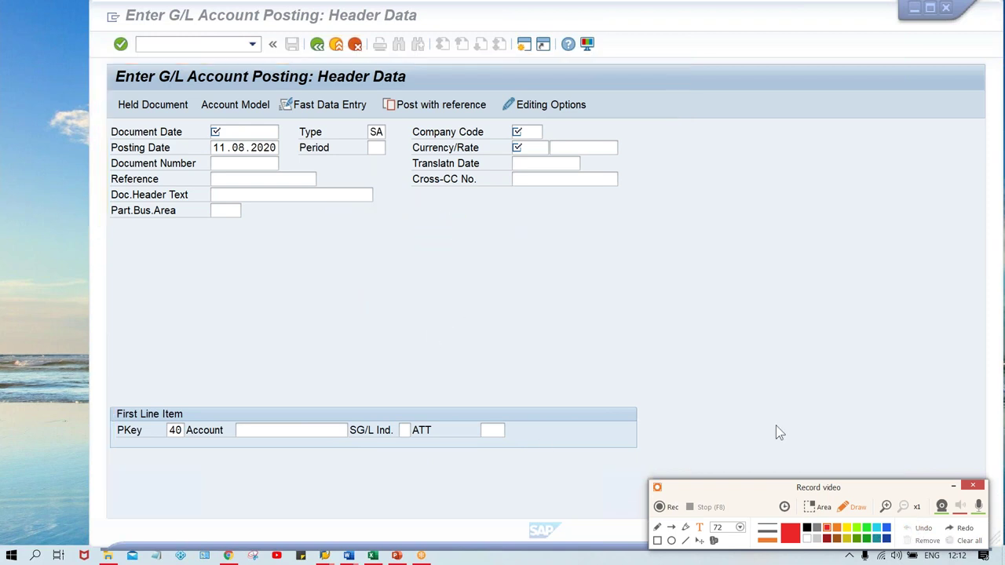
pyautogui.click(955, 486)
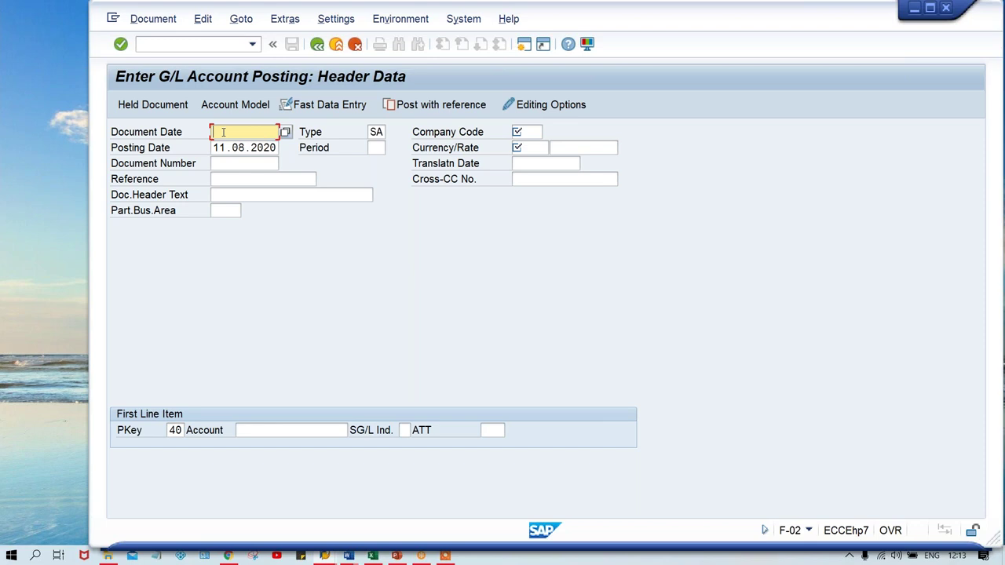
# Set the posting's document date to 11.08.2020 and its company code to TM00.
pyautogui.write('11.08.2020')
pyautogui.press('Down')
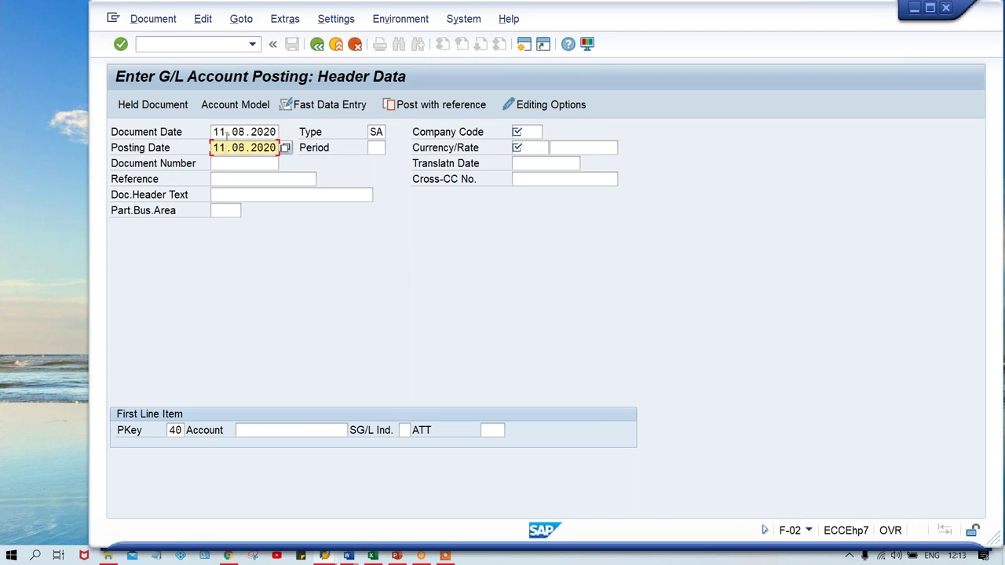
pyautogui.click(225, 131)
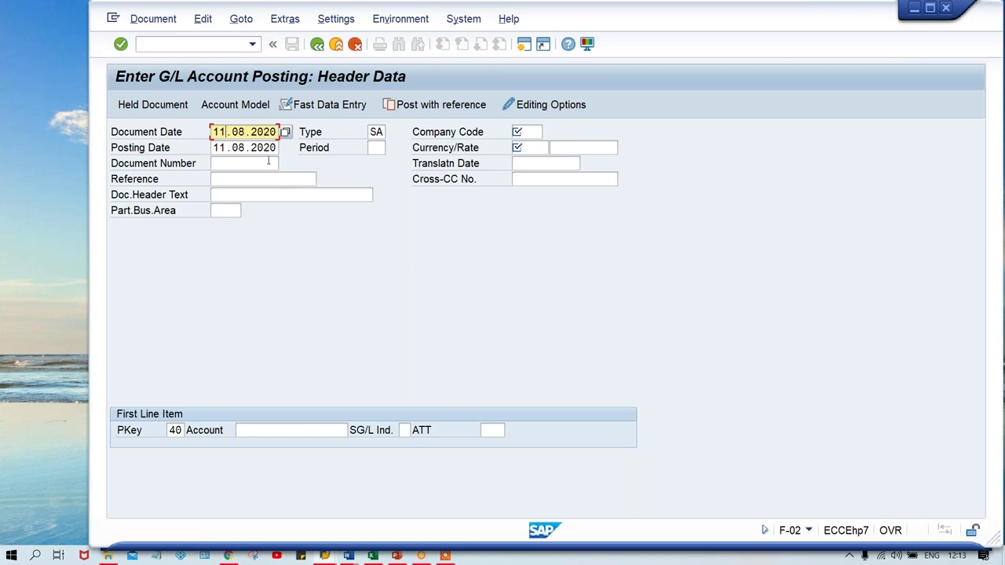
pyautogui.click(524, 131)
pyautogui.write('TM00')
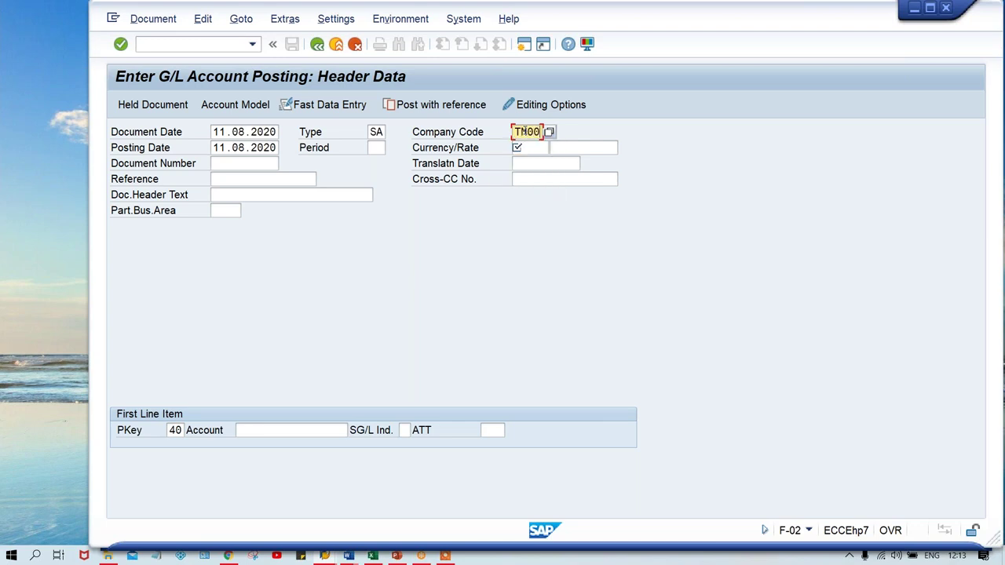
pyautogui.press('Tab')
pyautogui.press('Tab')
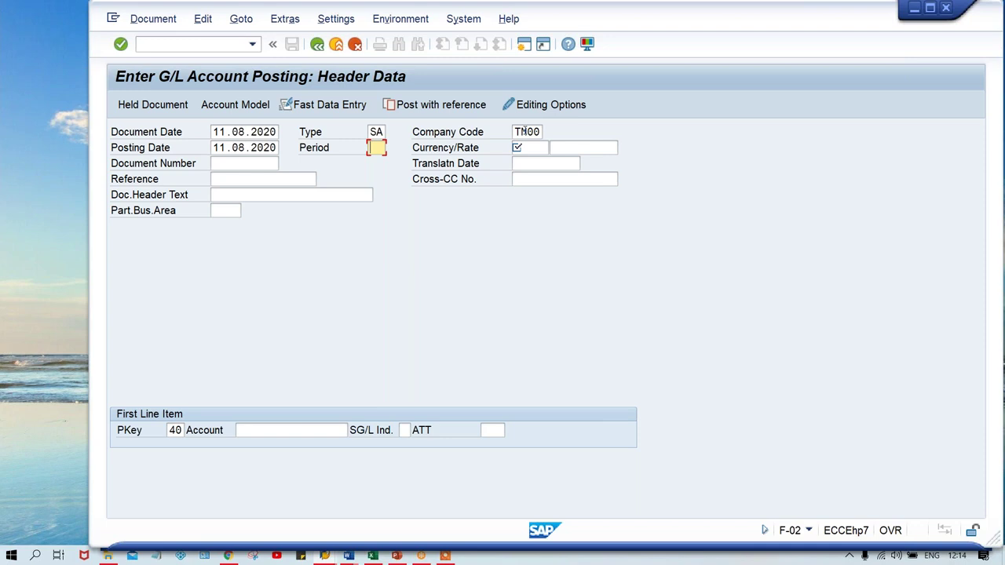
# Open the assignment of company codes to fiscal year variants with transaction OB37 in a new session.
pyautogui.write('5')
pyautogui.press('BackSpace')
pyautogui.click(524, 45)
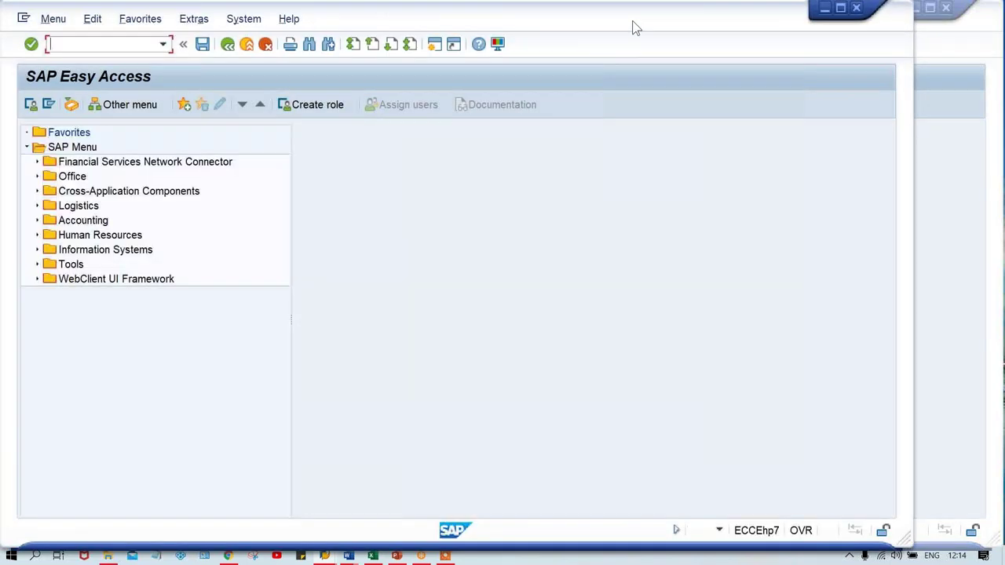
pyautogui.moveTo(632, 26); pyautogui.dragTo(730, 31)
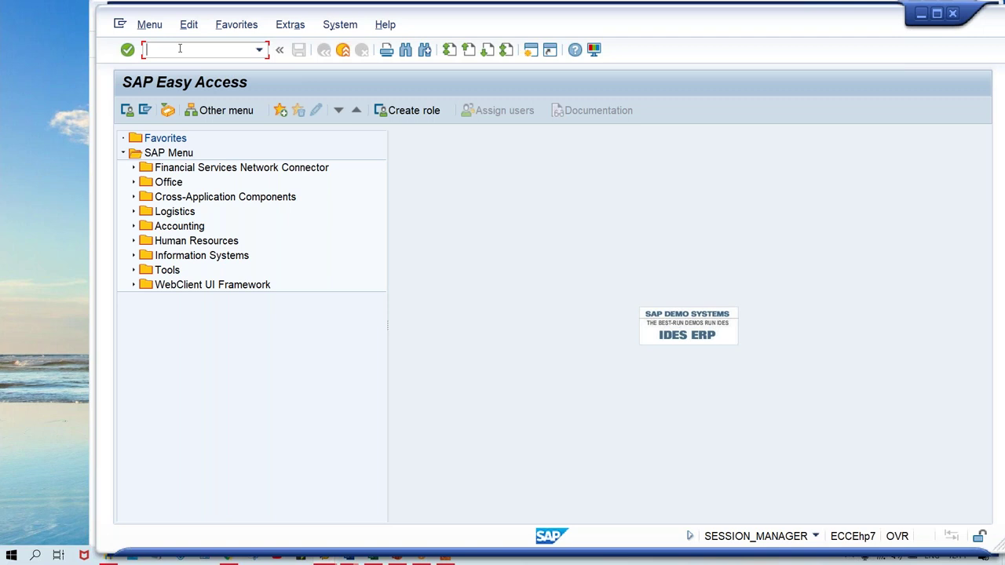
pyautogui.write('OB37')
pyautogui.press('Return')
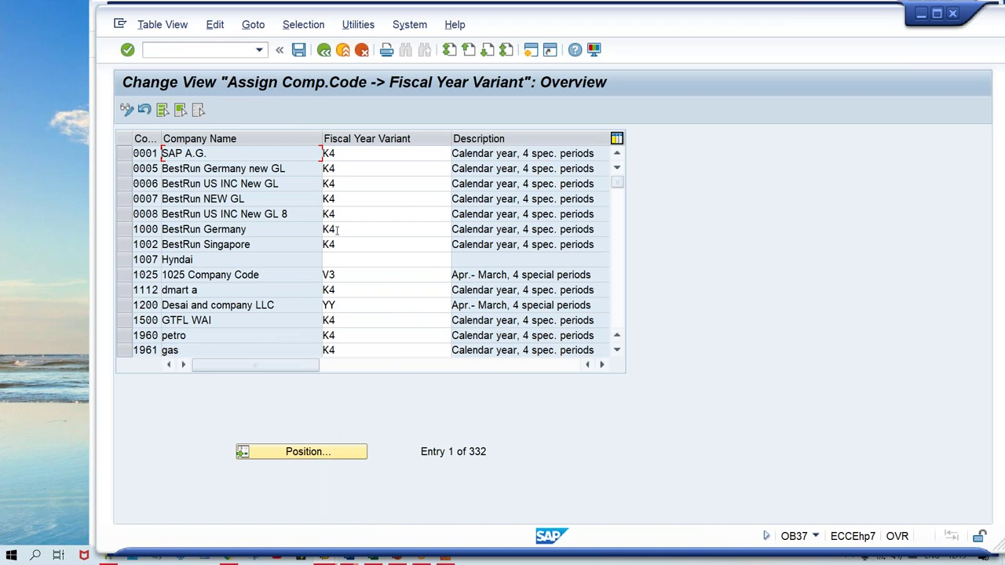
# Set the fiscal year variant of company code 1007 Hyndai to K4.
pyautogui.click(335, 259)
pyautogui.write('K4')
pyautogui.press('Return')
# Position the company code list at TM00 and check the fiscal year variant and description assigned to it.
pyautogui.click(306, 454)
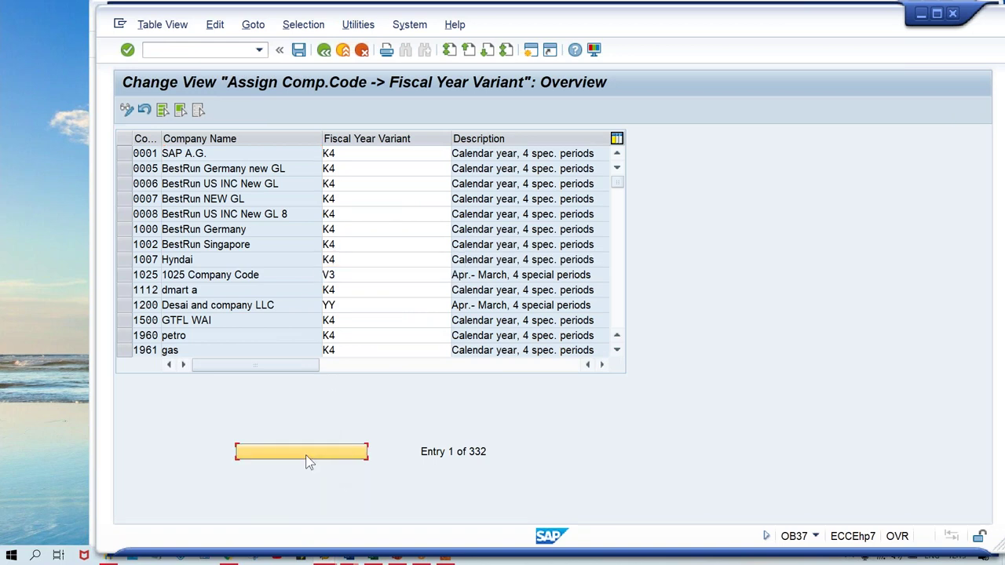
pyautogui.write('TM00')
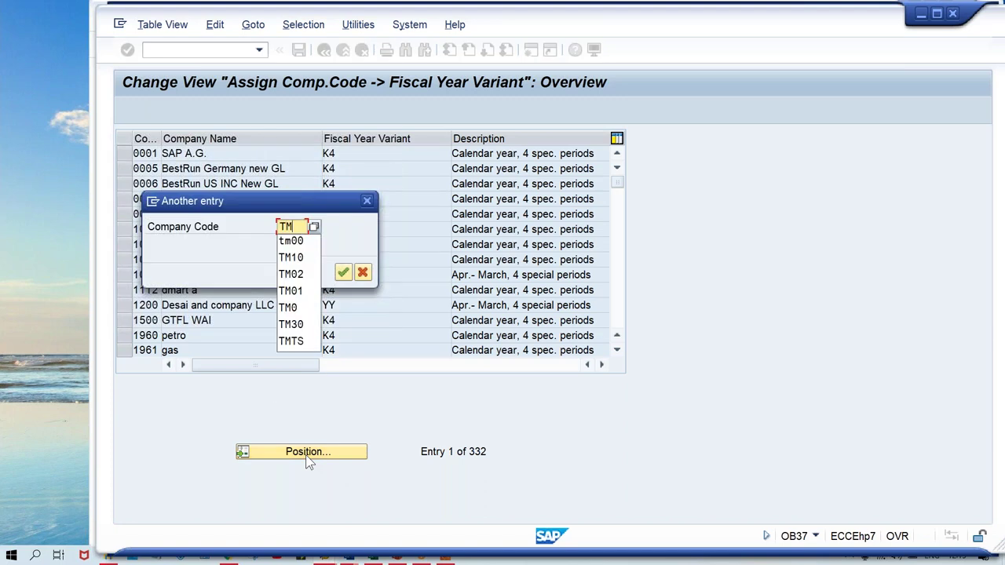
pyautogui.press('Return')
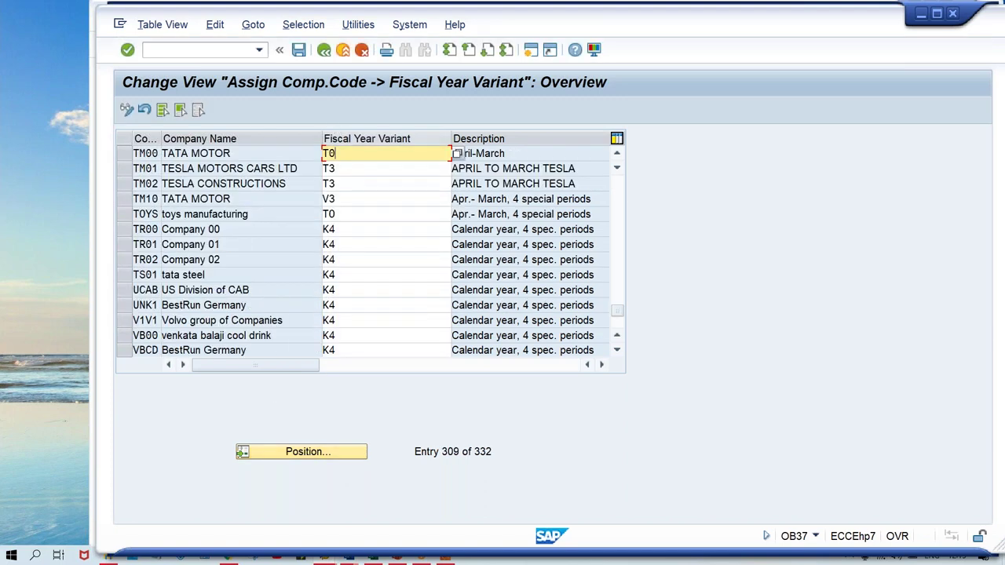
pyautogui.click(534, 158)
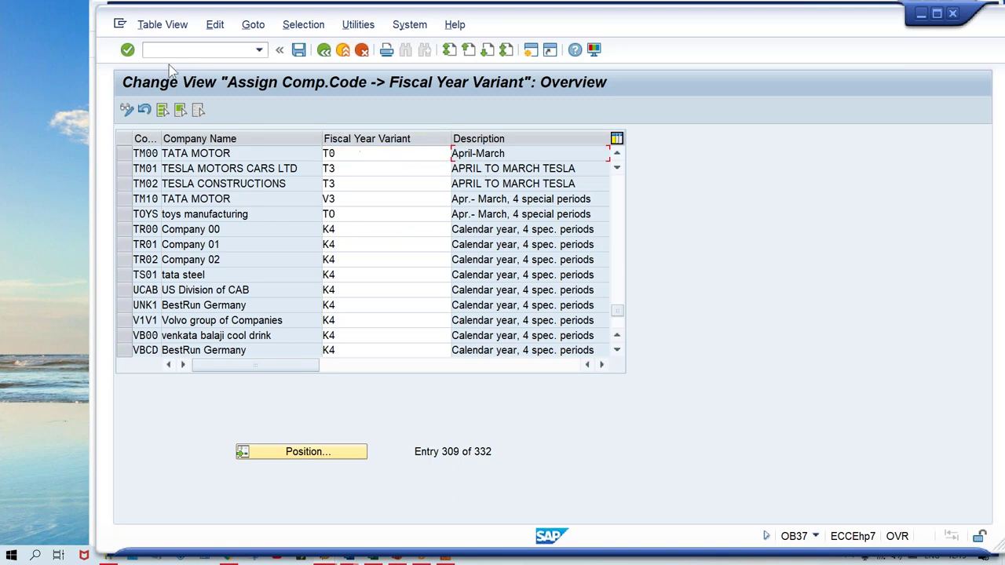
# Go to the fiscal year variants overview in transaction OB29 and find variant T0 in the list.
pyautogui.write('/NOB')
pyautogui.write('28')
pyautogui.press('Return')
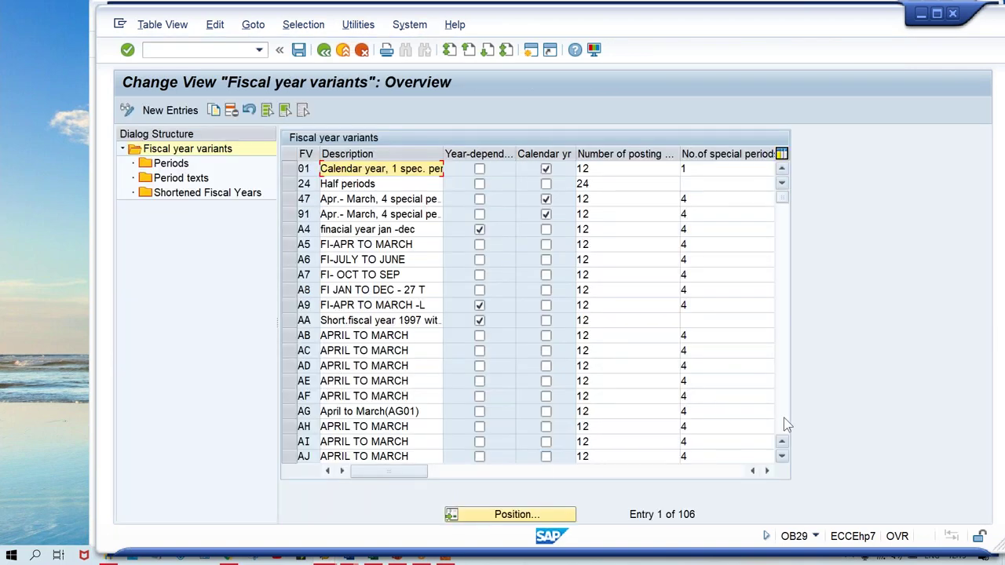
pyautogui.click(783, 417)
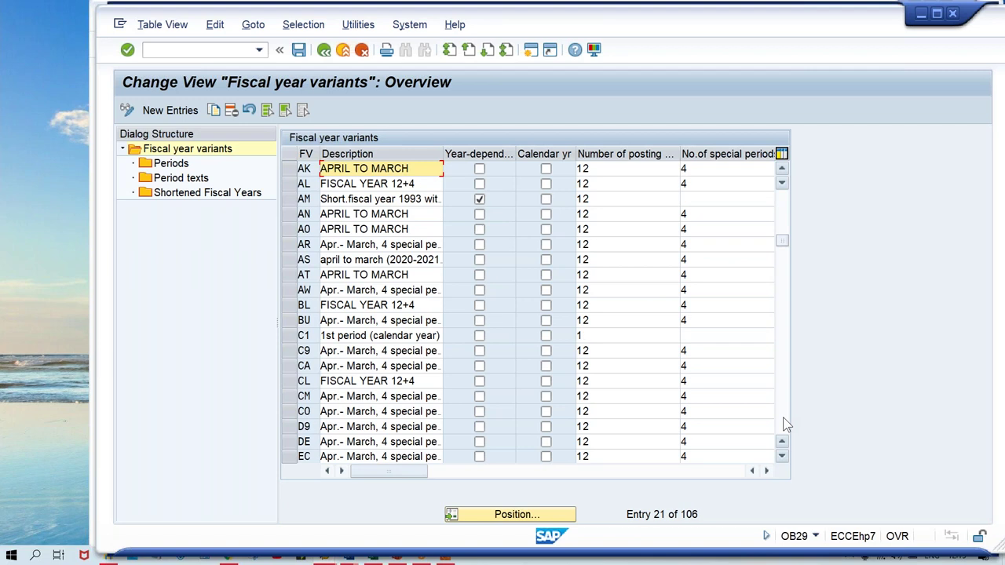
pyautogui.click(783, 417)
pyautogui.click(782, 417)
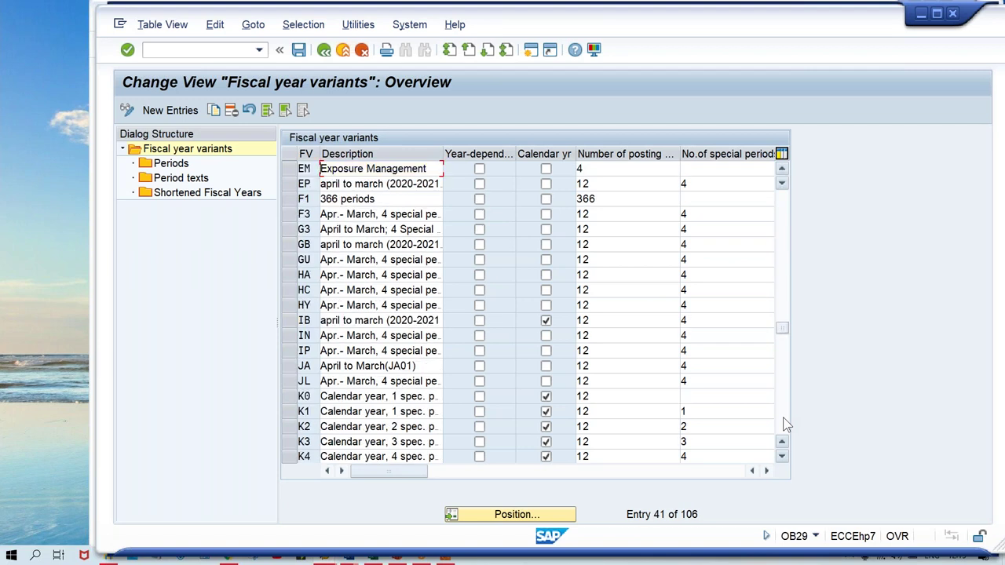
pyautogui.click(782, 417)
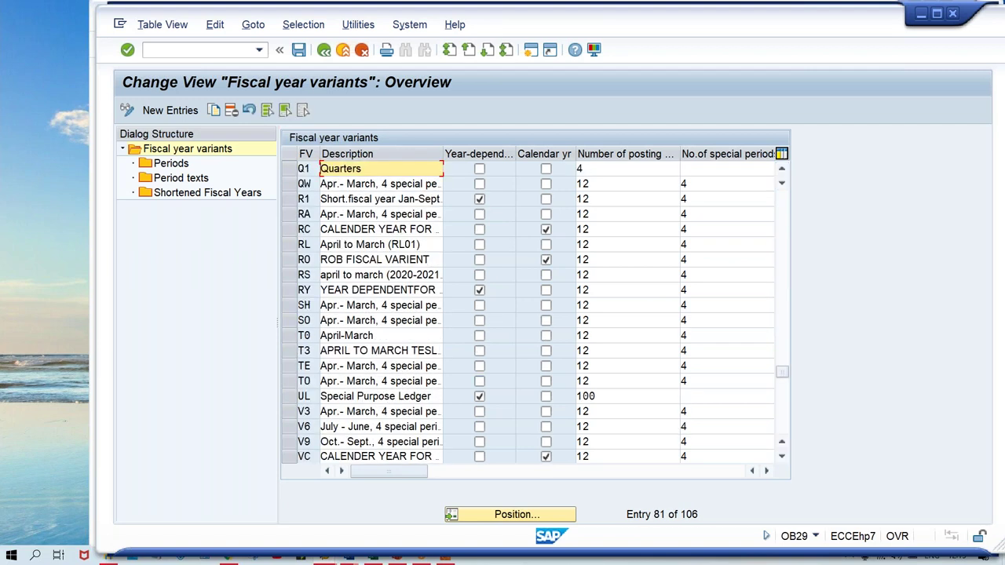
# Open the periods of fiscal year variant T0 and examine which posting period month 4 is assigned to.
pyautogui.click(290, 335)
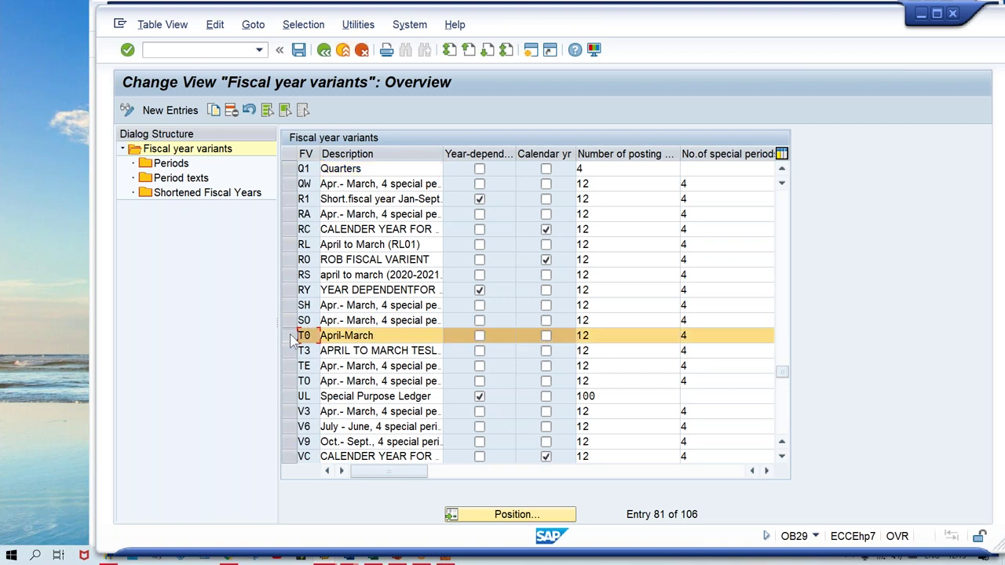
pyautogui.click(167, 164)
pyautogui.doubleClick(167, 164)
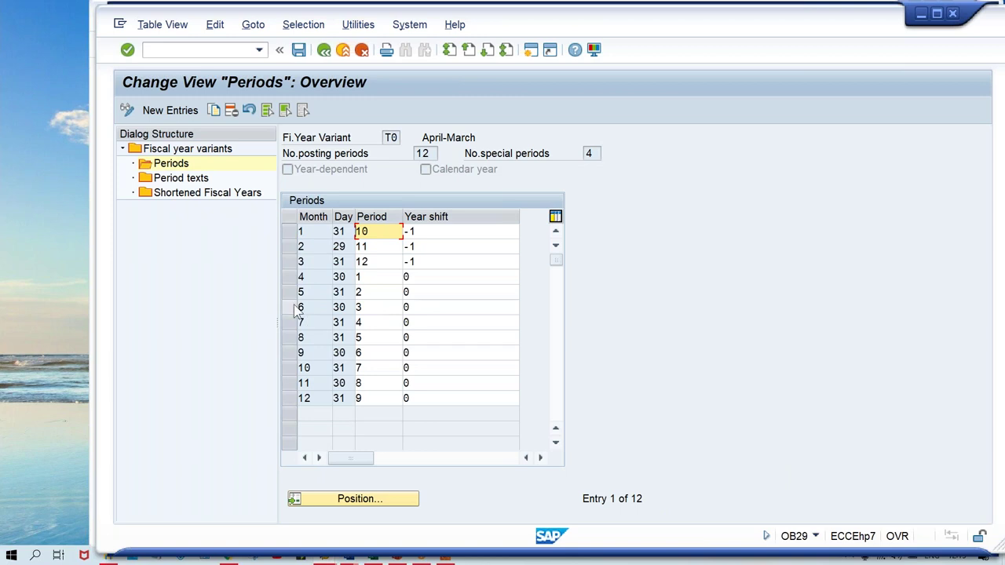
pyautogui.click(289, 277)
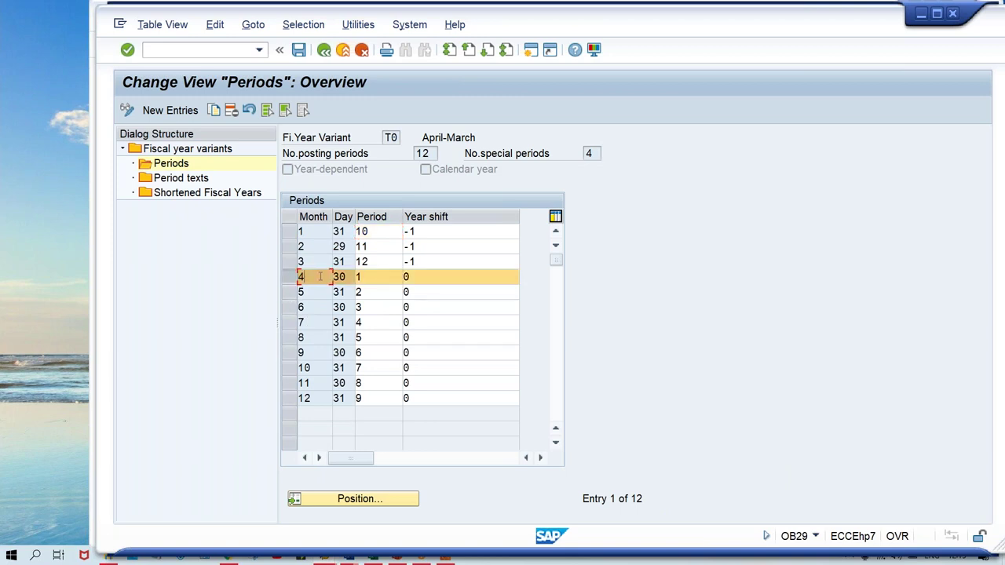
pyautogui.press('Tab')
pyautogui.click(318, 277)
pyautogui.click(366, 278)
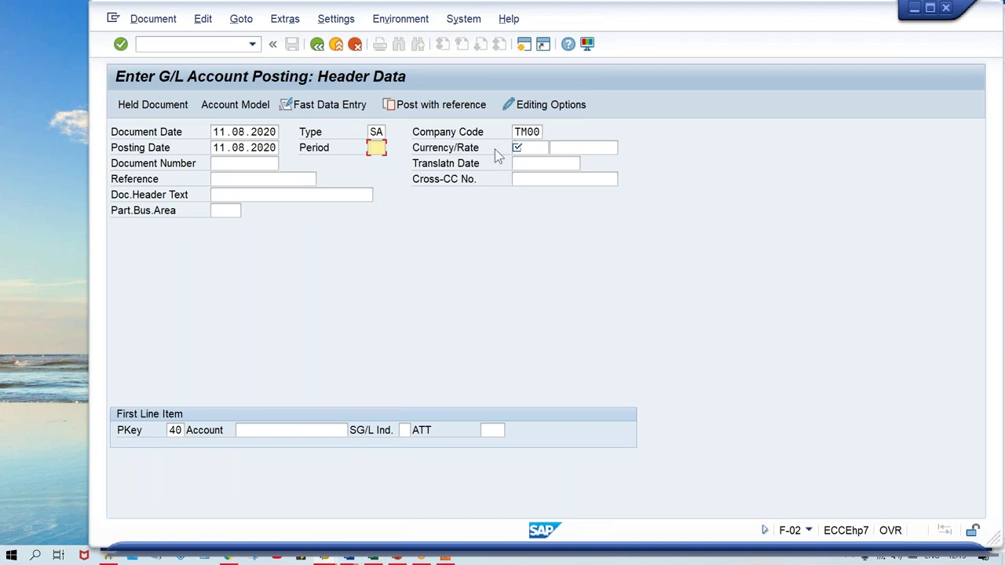
# Set the currency of the G/L account posting header to INR.
pyautogui.click(530, 149)
pyautogui.write('INR')
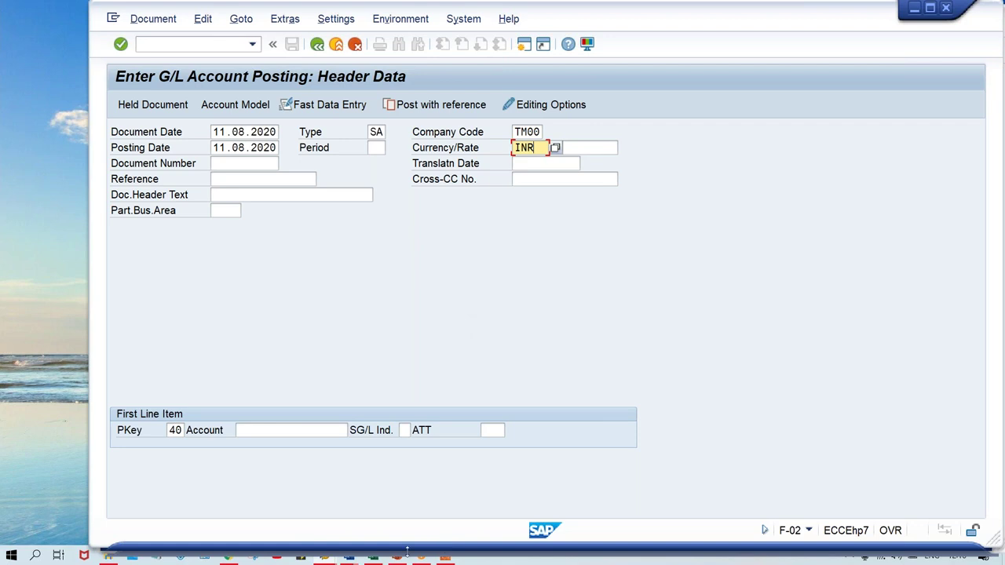
# Switch to the Class workbook in Excel and append "- 40" to the RENT ACT DR. entry in F3.
pyautogui.hotkey('alt', 'Tab')
pyautogui.hotkey('alt', 'Tab')
pyautogui.hotkey('alt', 'Tab')
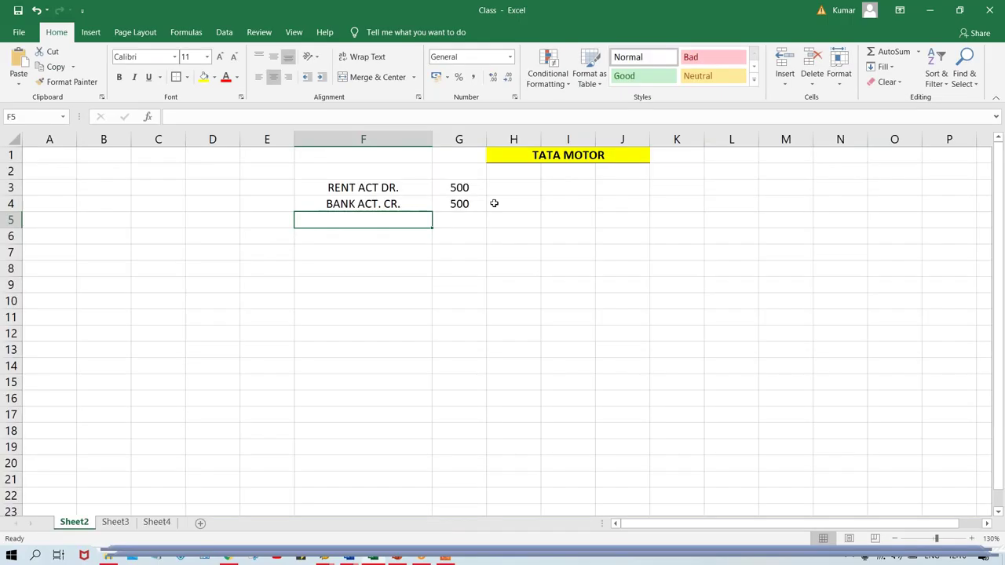
pyautogui.click(404, 193)
pyautogui.click(390, 203)
pyautogui.click(416, 186)
pyautogui.press('F2')
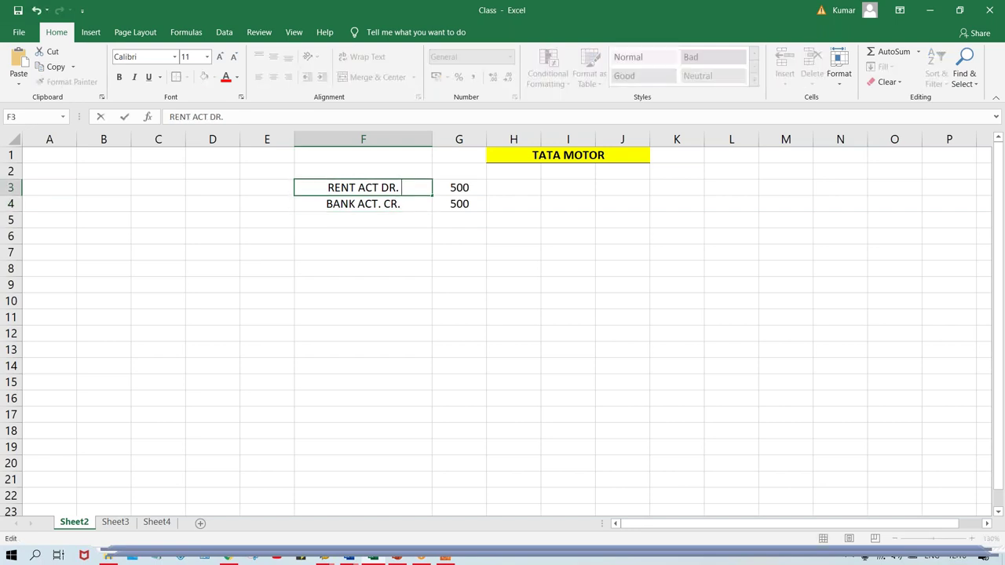
pyautogui.write('- 40')
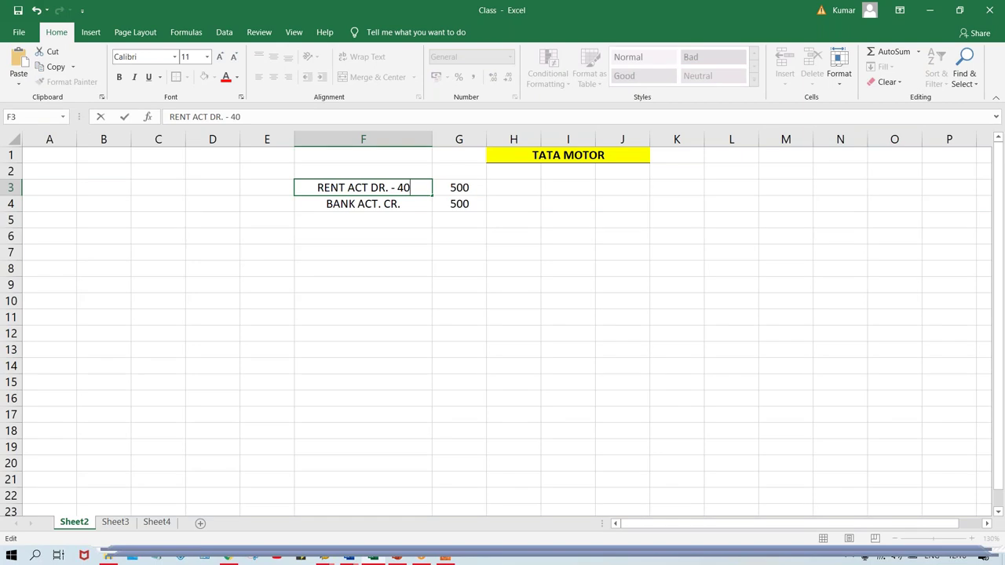
# Append "- 50" to the BANK ACT. CR. entry in F4.
pyautogui.click(412, 206)
pyautogui.press('F2')
pyautogui.write('- 50')
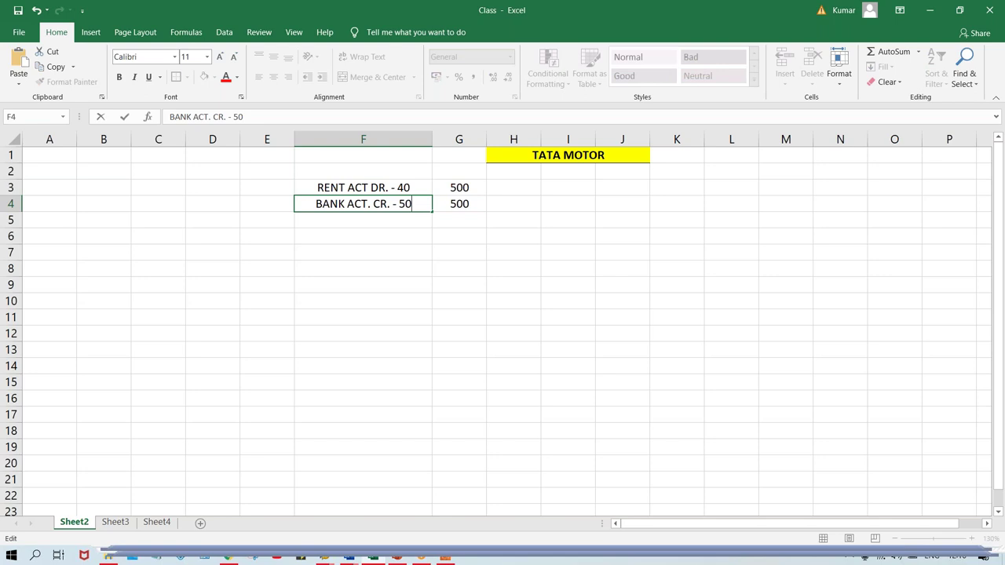
pyautogui.press('Return')
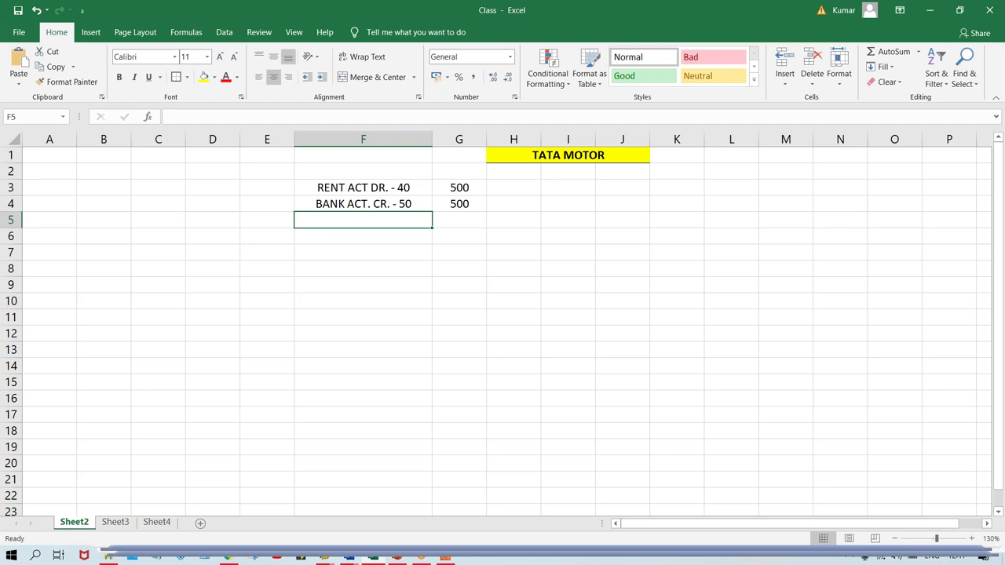
# Enter the heading "F-02 (JV)" in cell F1 and underline it.
pyautogui.click(355, 159)
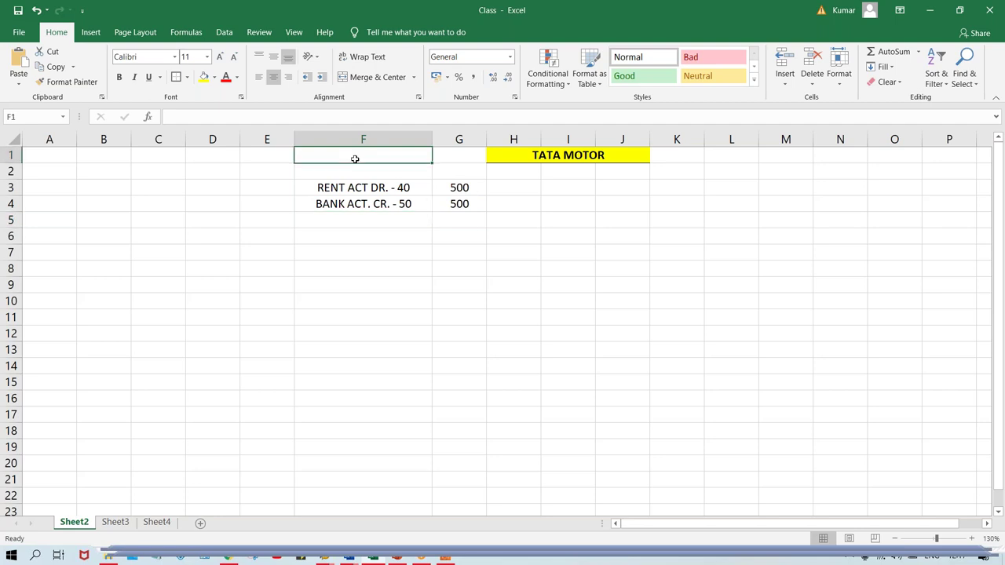
pyautogui.write('F-02')
pyautogui.press('Return')
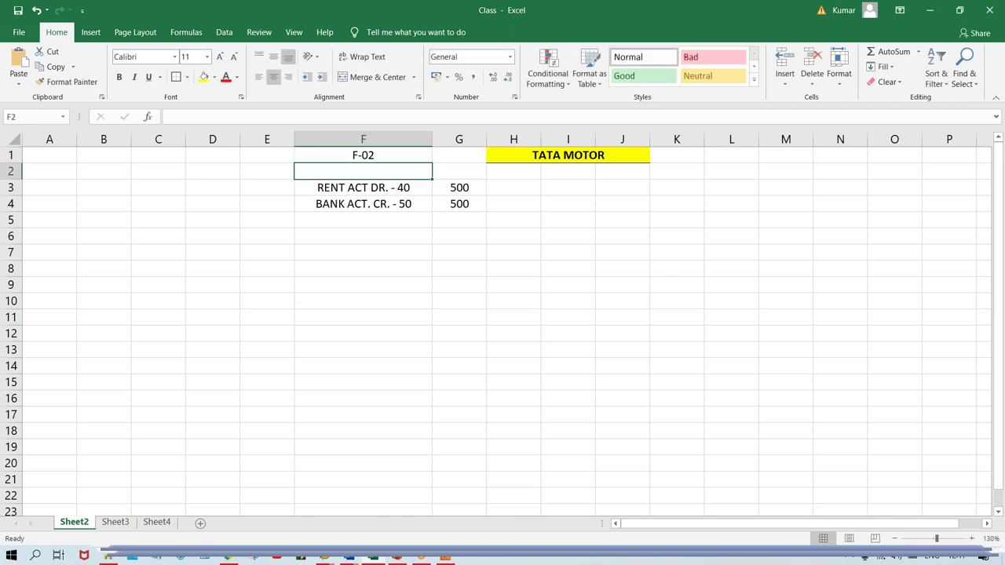
pyautogui.doubleClick(393, 155)
pyautogui.write('(JV)')
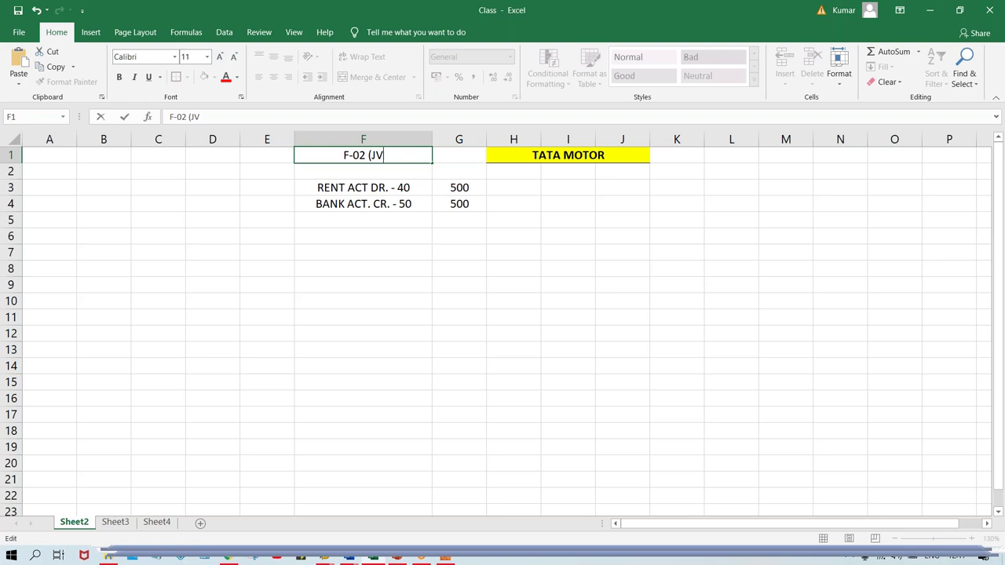
pyautogui.click(390, 251)
pyautogui.click(361, 157)
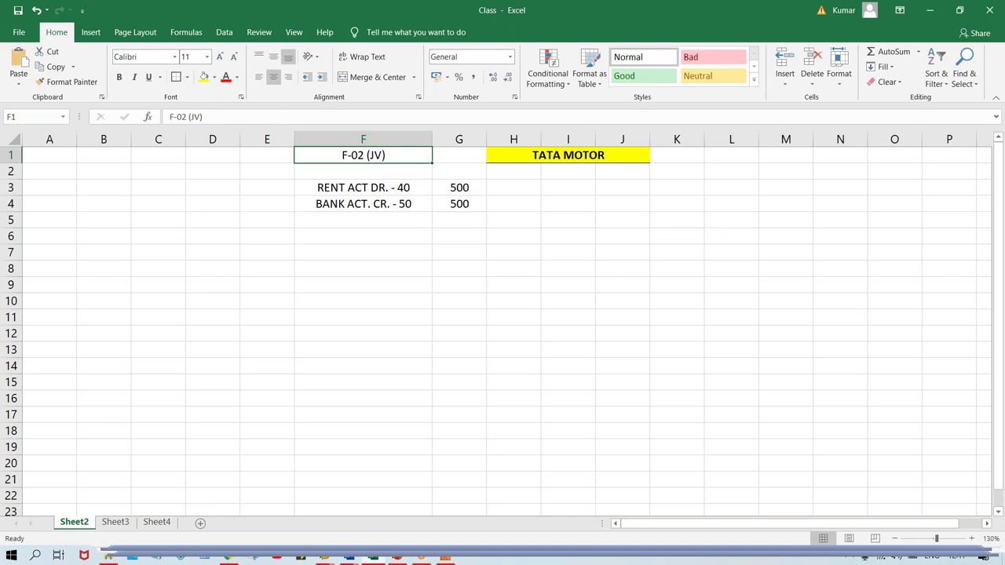
pyautogui.hotkey('ctrl', 'u')
pyautogui.click(415, 319)
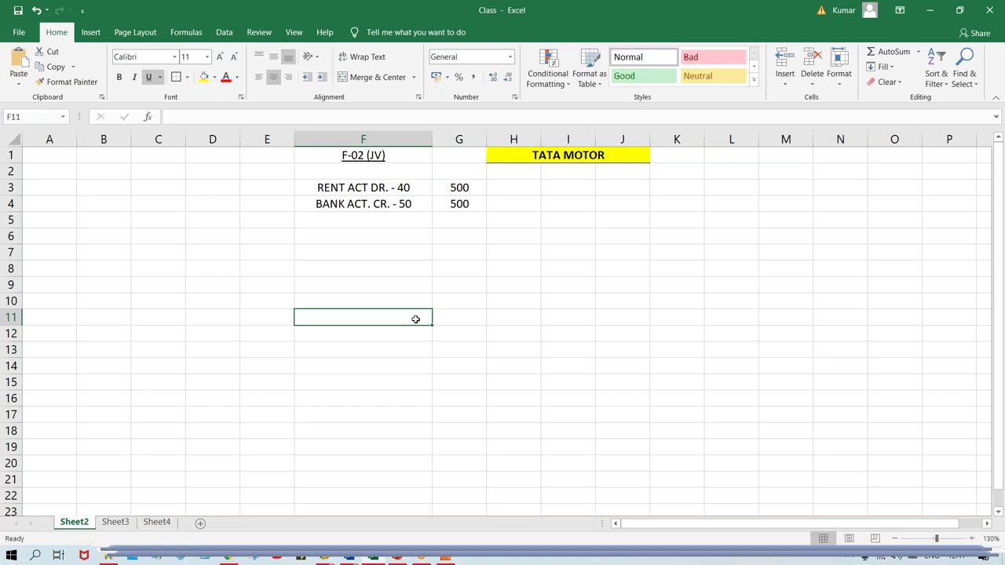
pyautogui.rightClick(415, 318)
pyautogui.press('Escape')
pyautogui.click(465, 206)
pyautogui.click(412, 187)
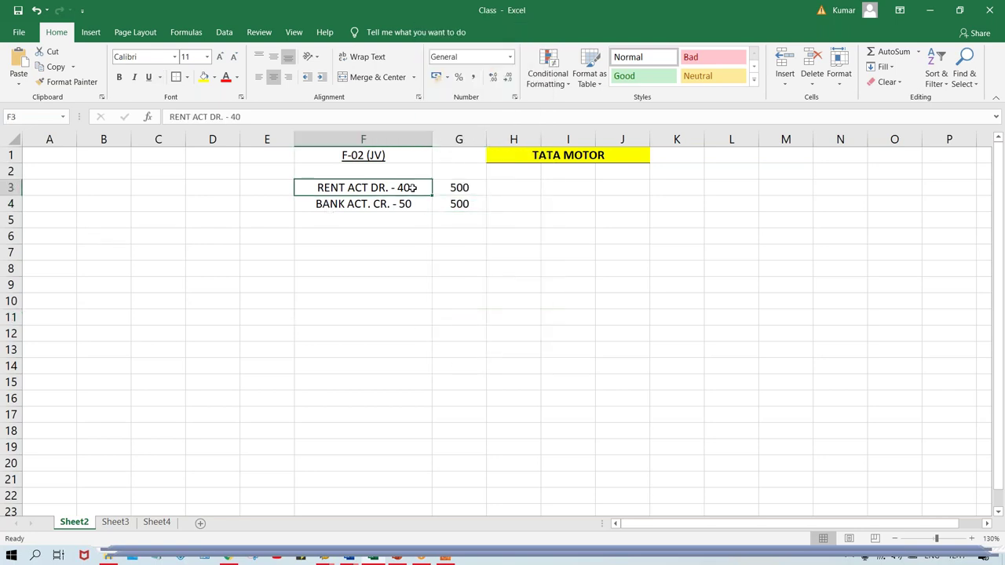
pyautogui.click(414, 205)
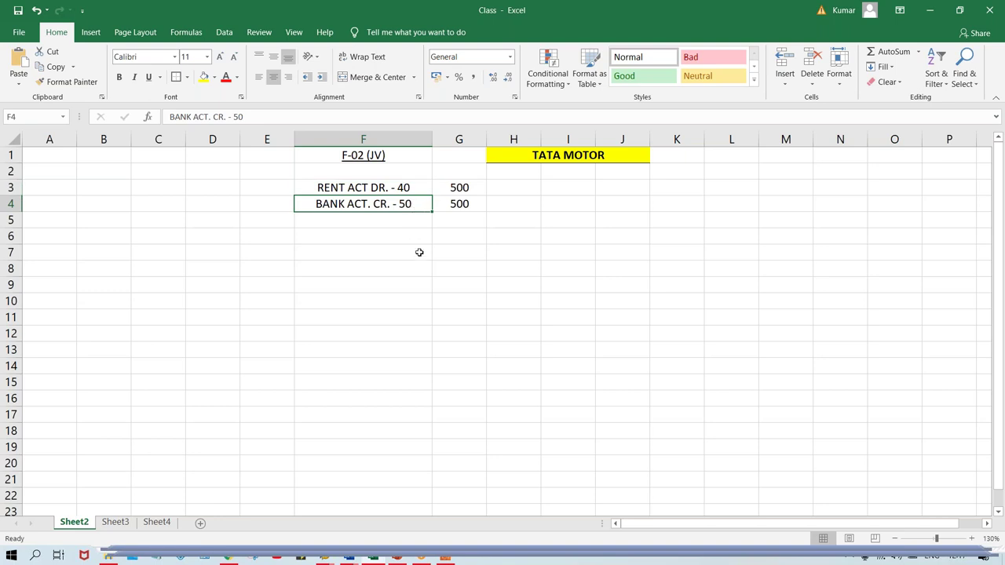
pyautogui.click(398, 190)
pyautogui.click(402, 204)
# Switch back to SAP and list the G/L accounts of chart of accounts TCOA for the first line item's account.
pyautogui.hotkey('alt', 'Tab')
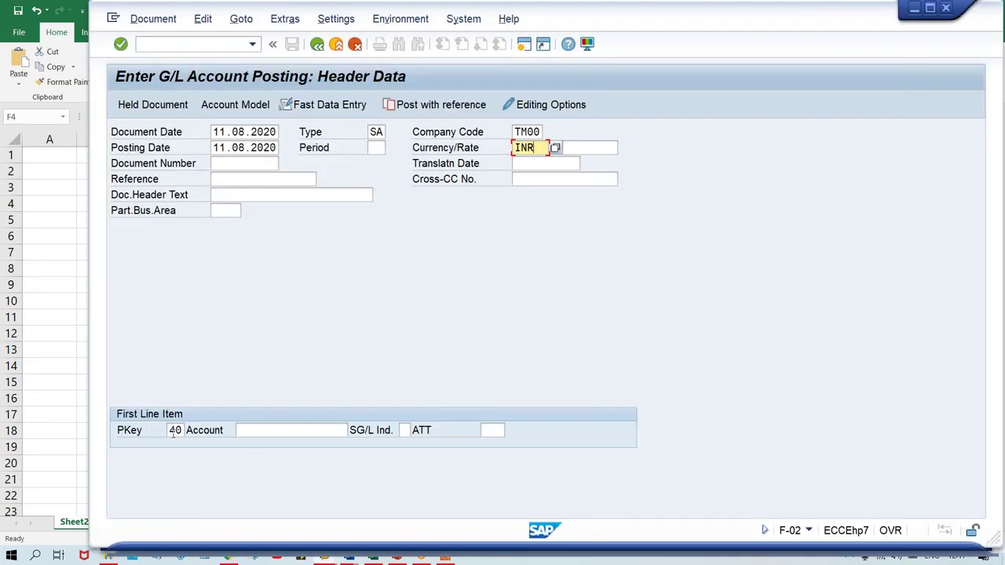
pyautogui.click(173, 432)
pyautogui.click(296, 429)
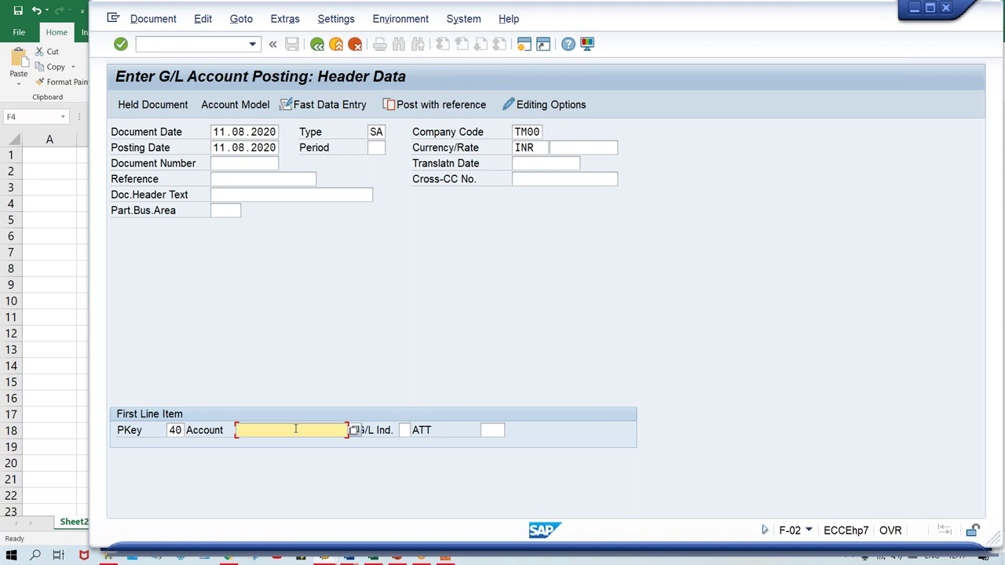
pyautogui.click(354, 431)
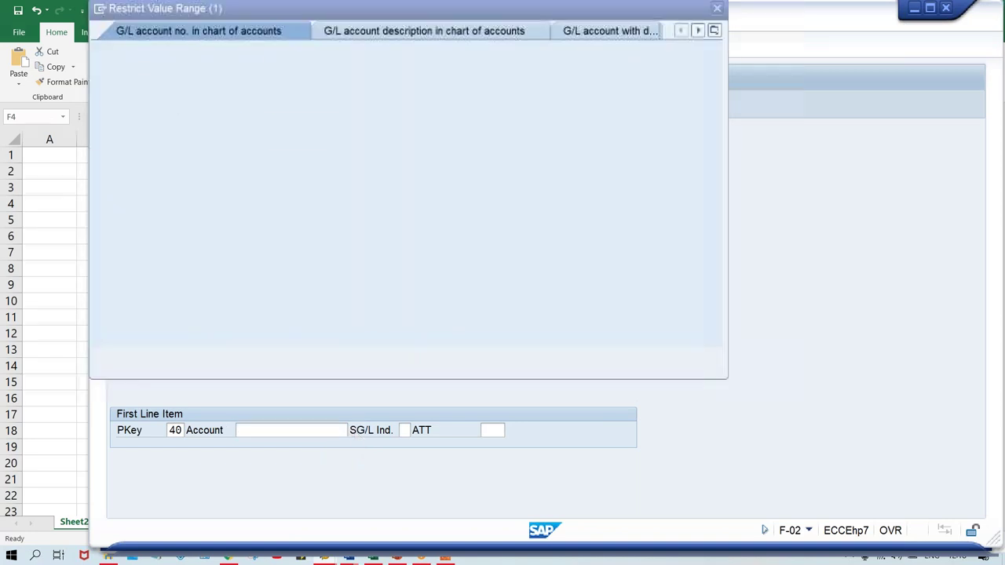
pyautogui.click(313, 97)
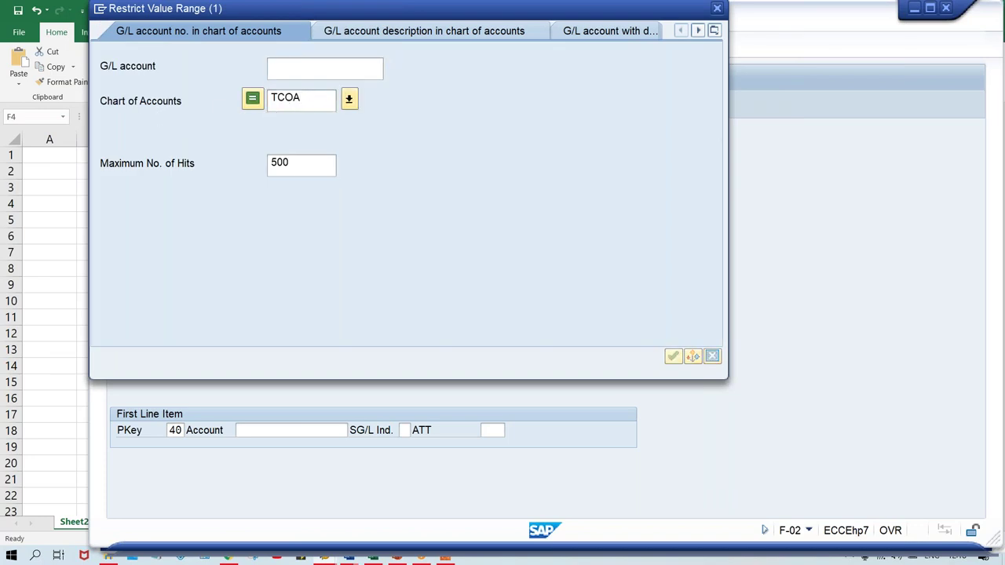
pyautogui.press('Return')
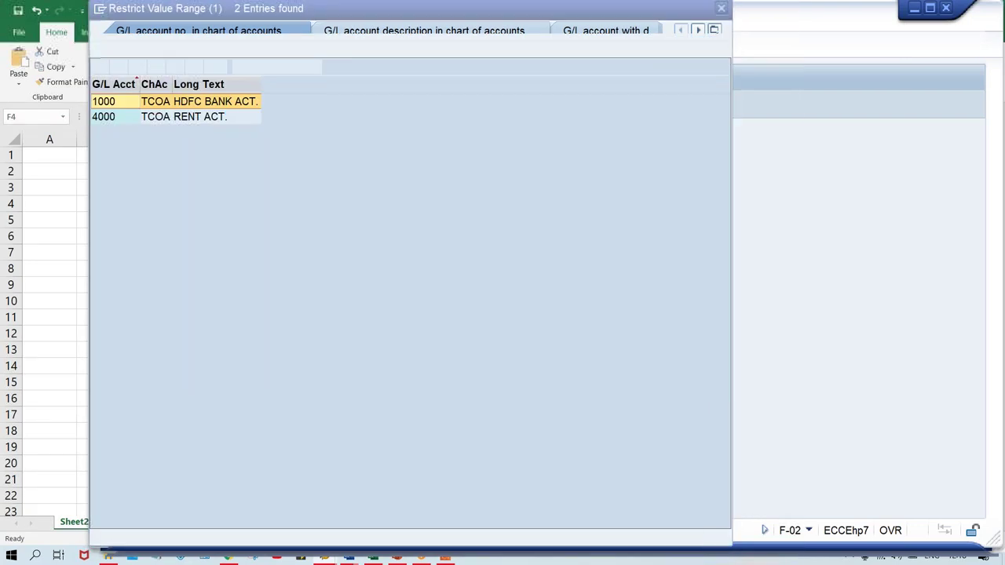
# Choose G/L account 4000 (RENT ACT.) for the first line item and submit the header data.
pyautogui.click(206, 117)
pyautogui.click(210, 105)
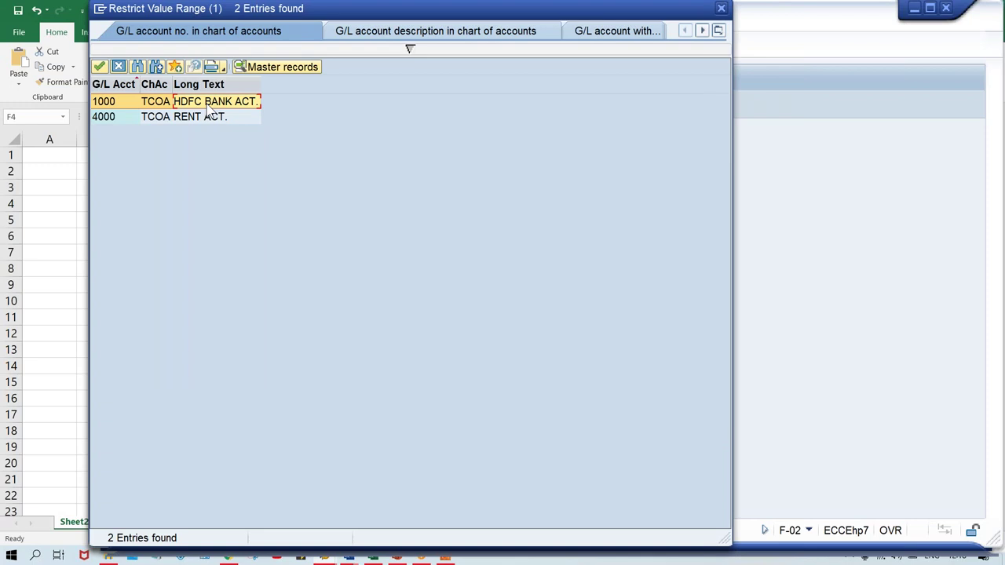
pyautogui.click(116, 118)
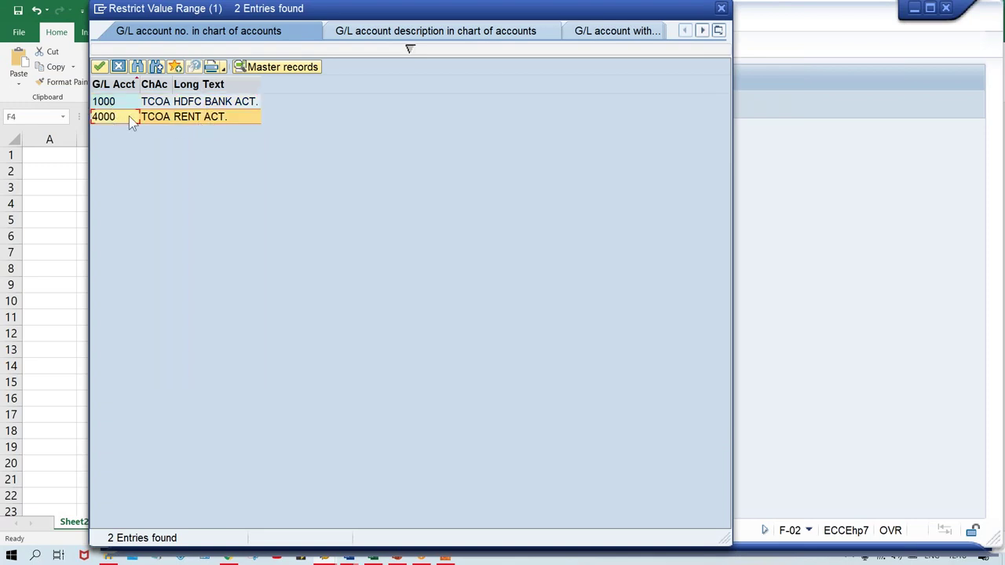
pyautogui.click(180, 119)
pyautogui.doubleClick(181, 118)
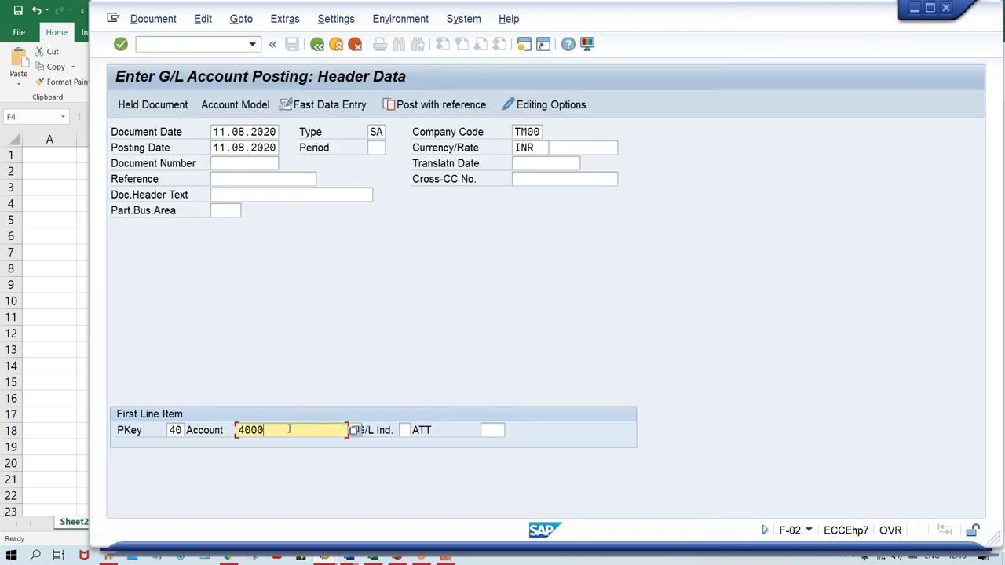
pyautogui.press('Return')
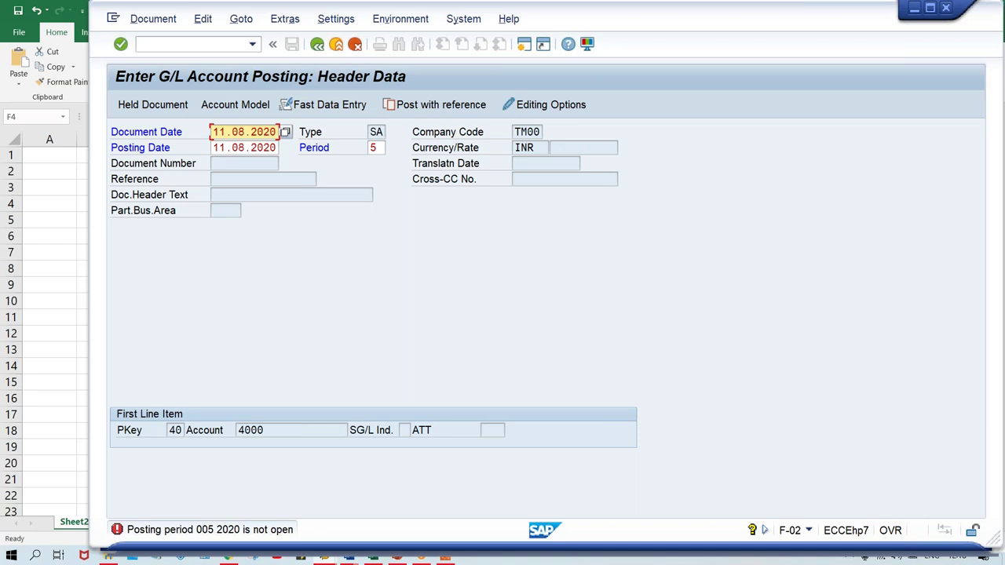
# Read the detailed help for the posting period error and close it.
pyautogui.click(377, 147)
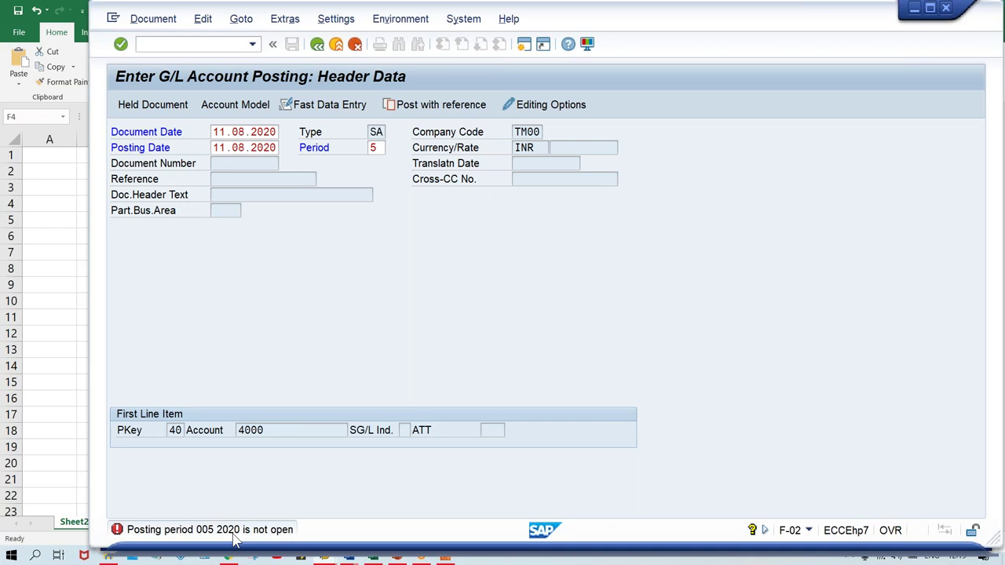
pyautogui.click(233, 531)
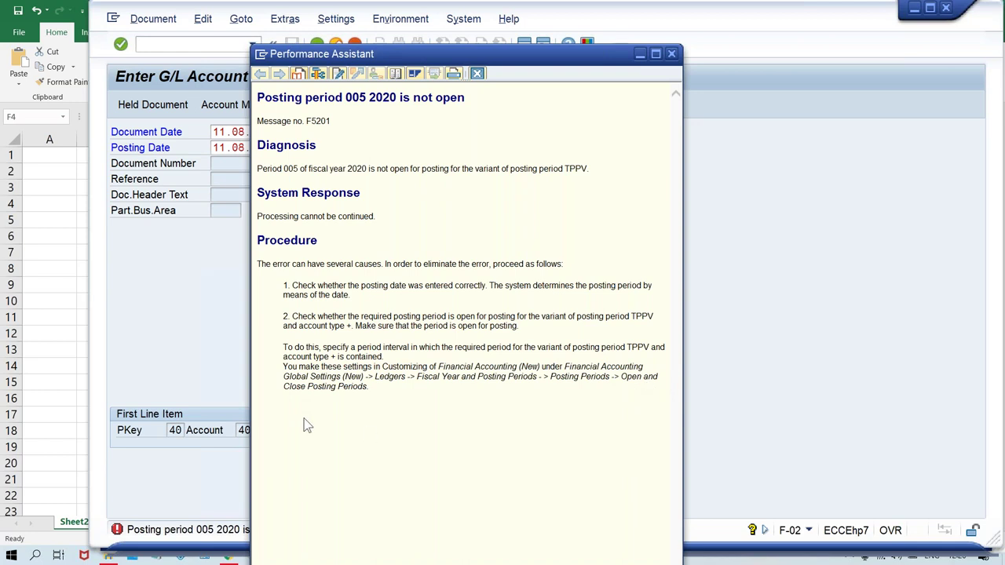
pyautogui.click(477, 73)
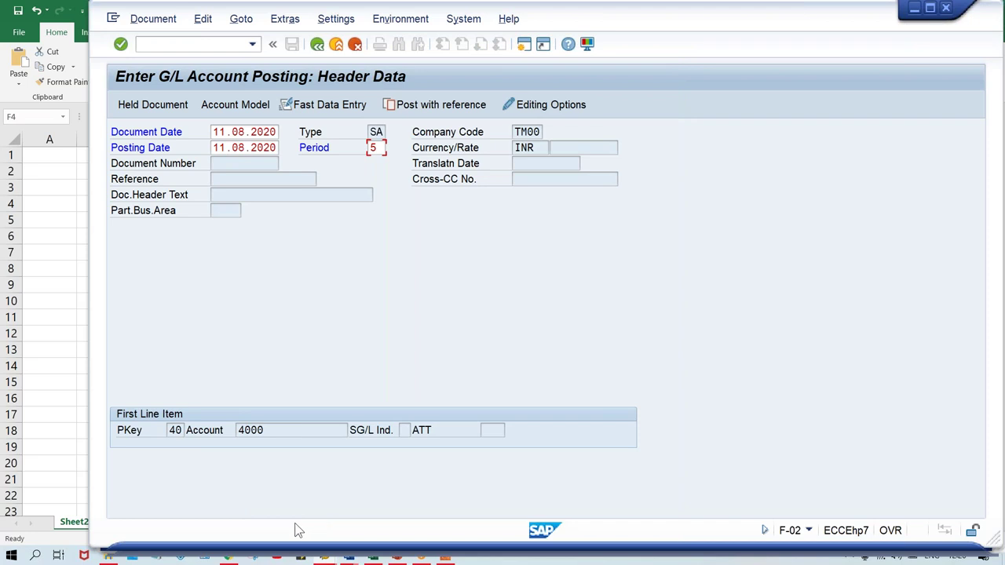
# In the other SAP session, start transaction OB52 and position the list on posting period variant TPPV.
pyautogui.hotkey('alt', 'Tab')
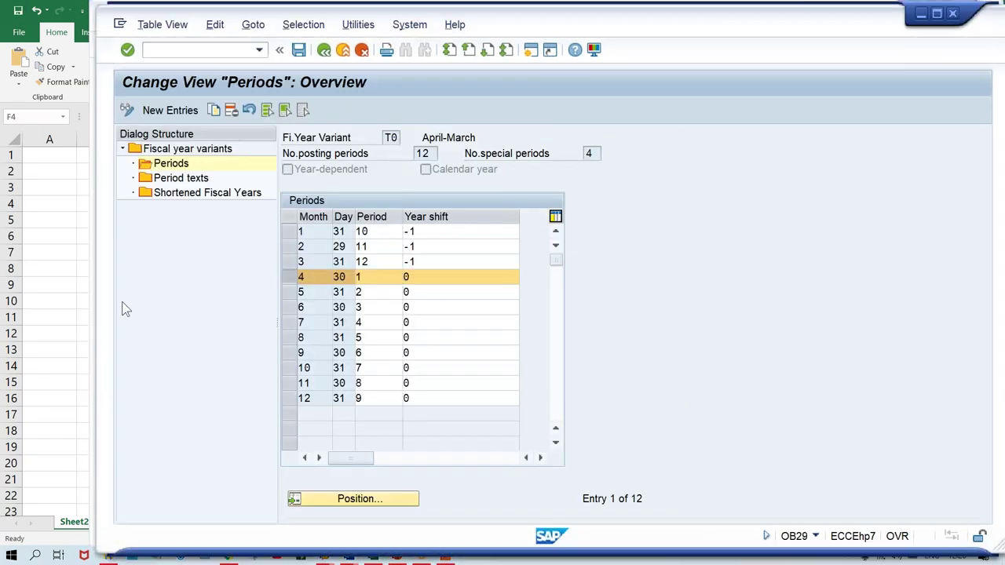
pyautogui.click(174, 49)
pyautogui.write('/NOB52')
pyautogui.press('Return')
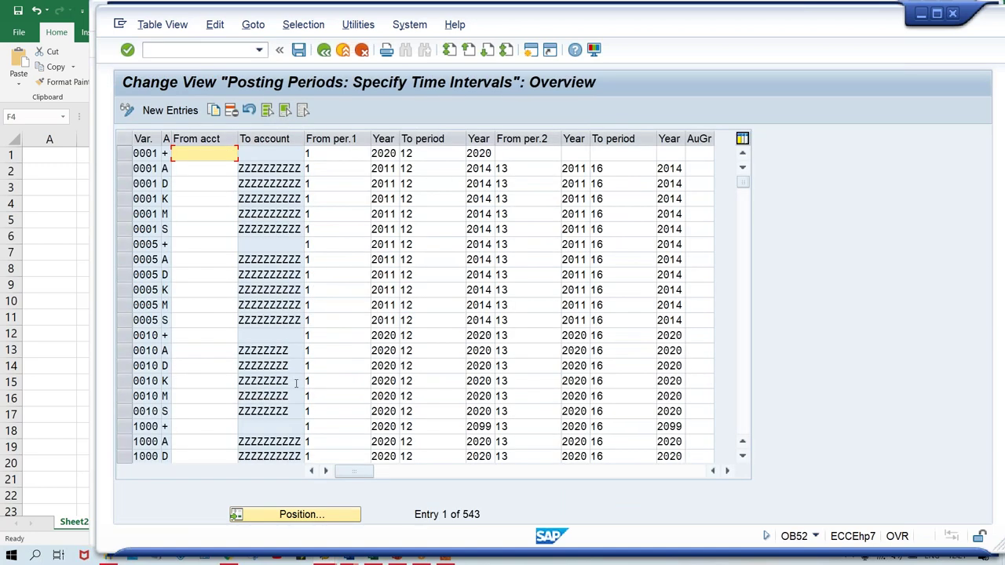
pyautogui.click(316, 517)
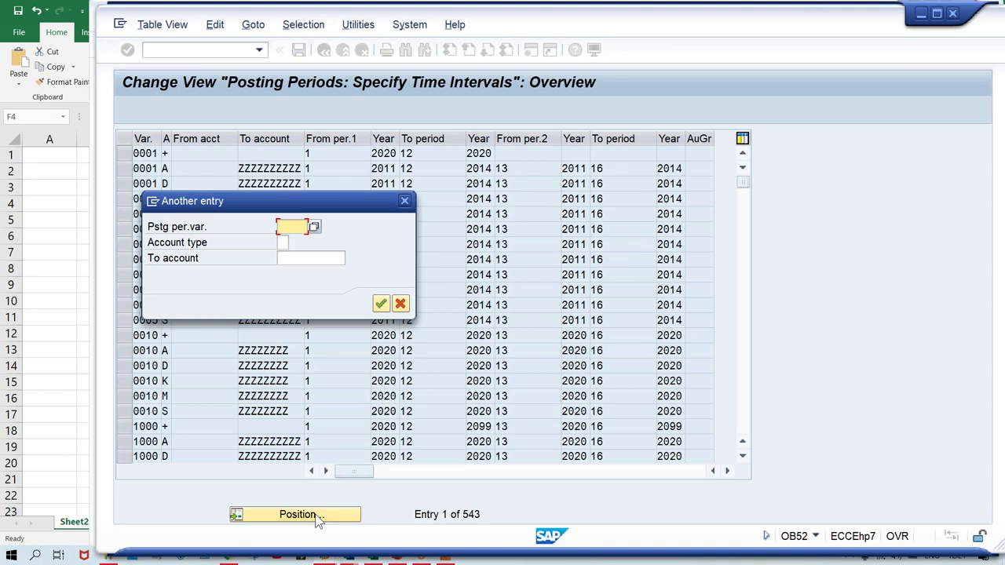
pyautogui.write('tppv')
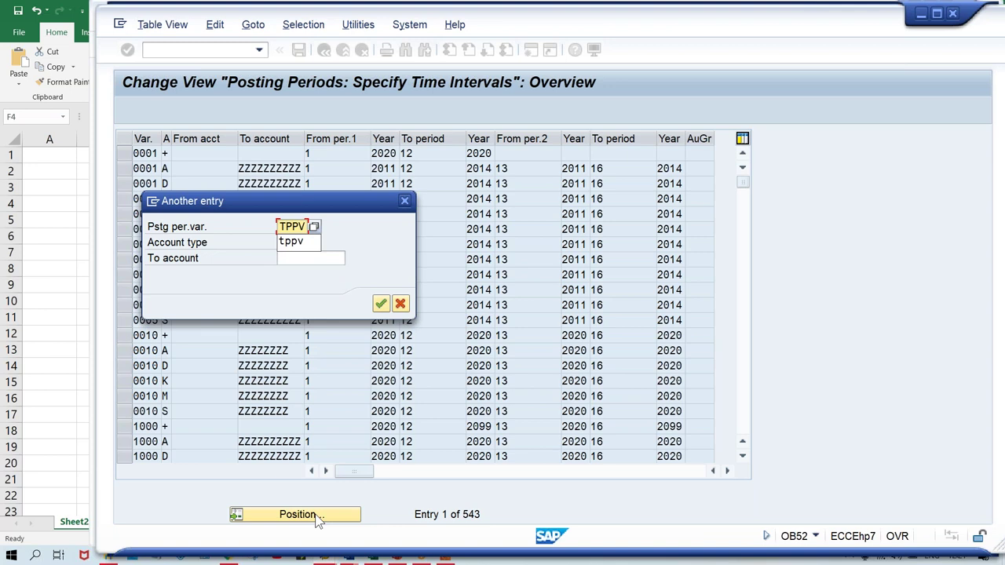
pyautogui.press('Return')
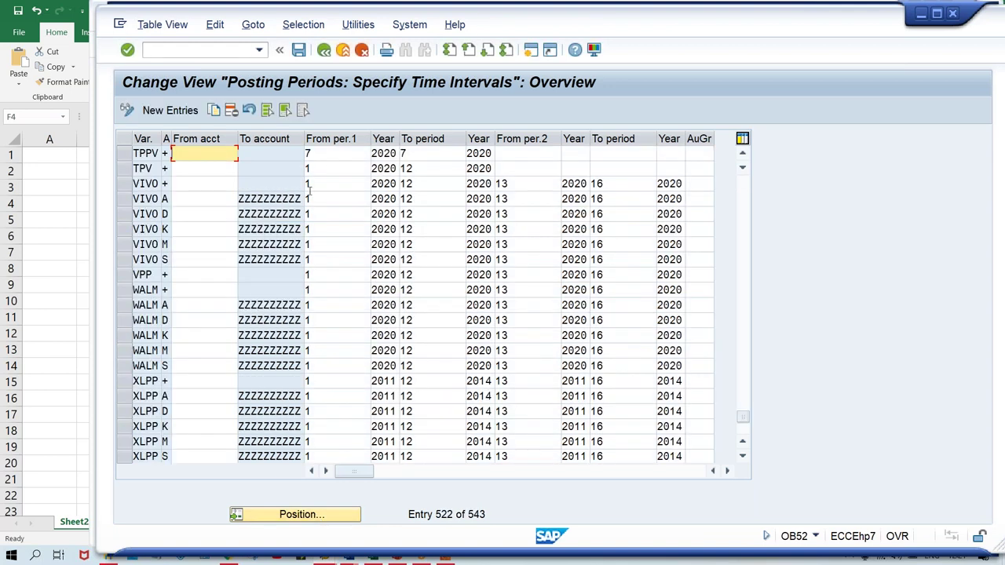
# Set the first interval of posting period variant TPPV to run from period 5 to period 5.
pyautogui.click(322, 153)
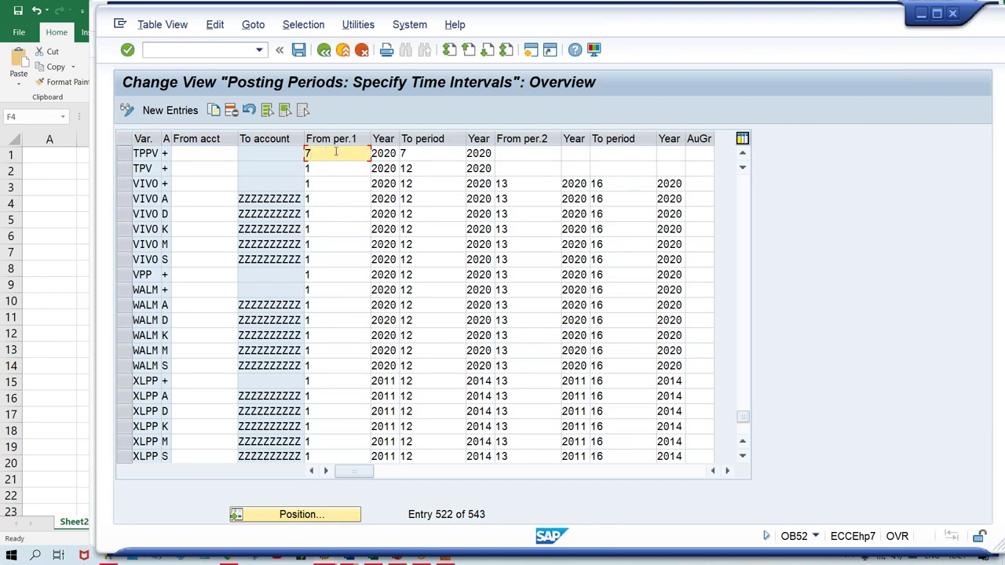
pyautogui.press('Tab')
pyautogui.press('Tab')
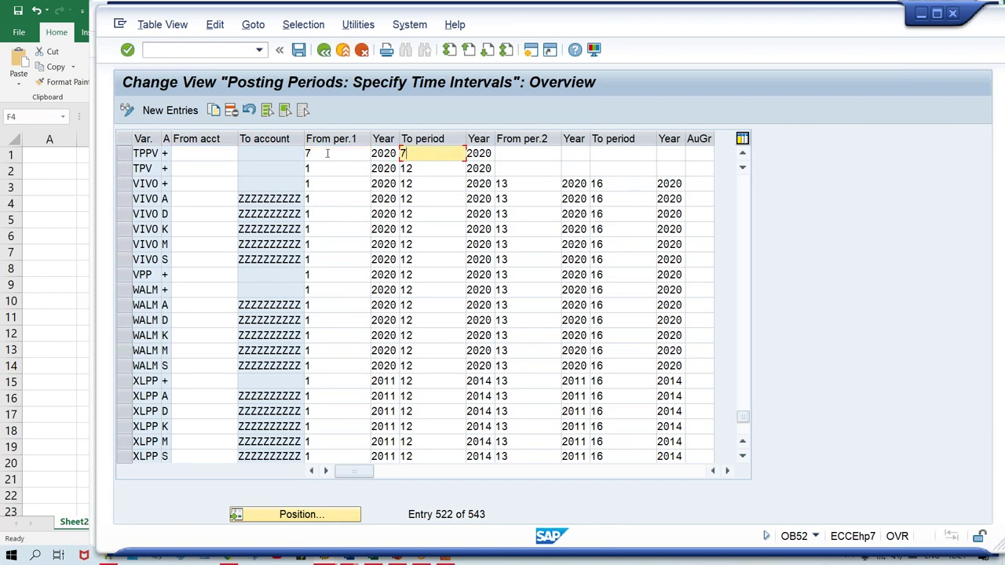
pyautogui.click(326, 154)
pyautogui.click(437, 153)
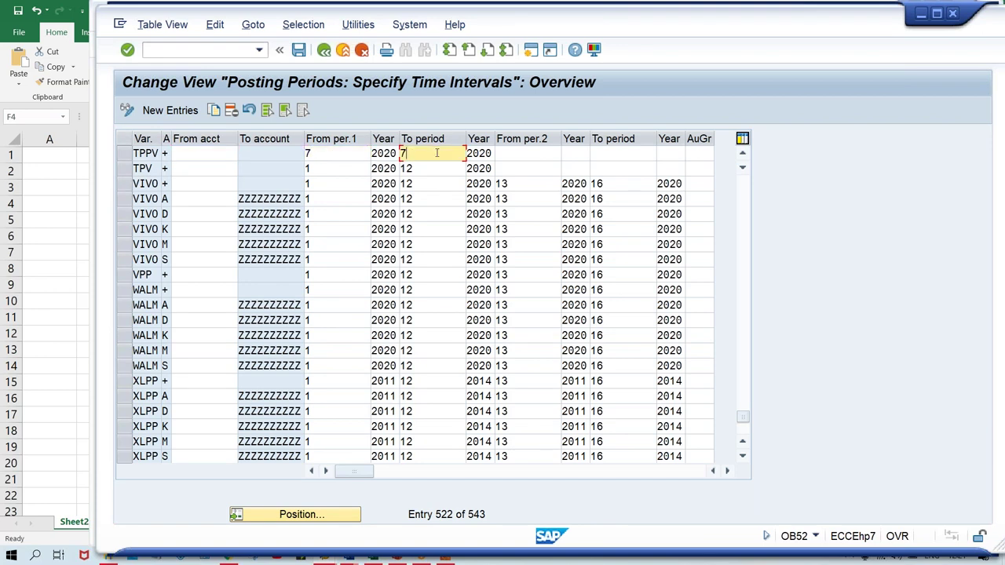
pyautogui.click(337, 156)
pyautogui.press('BackSpace')
pyautogui.write('5')
pyautogui.press('Tab')
pyautogui.press('Tab')
pyautogui.press('BackSpace')
pyautogui.write('5')
pyautogui.click(332, 156)
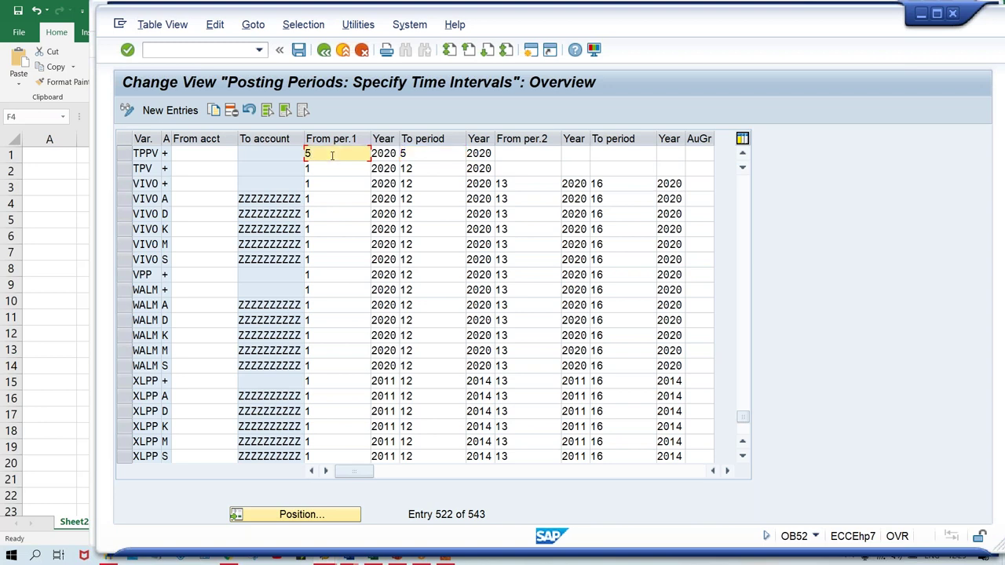
# Save the changed posting period interval and confirm the save.
pyautogui.hotkey('ctrl', 's')
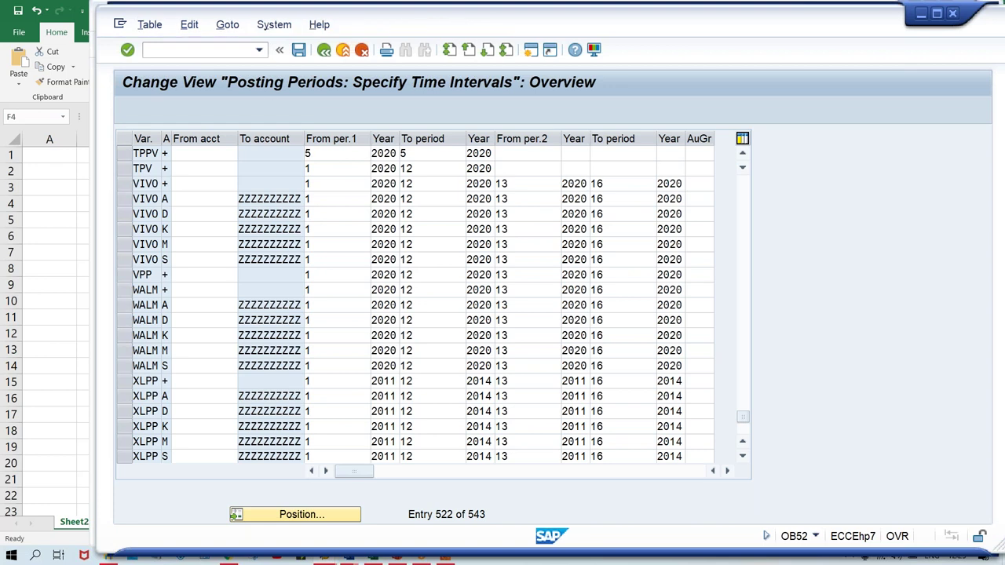
pyautogui.press('Return')
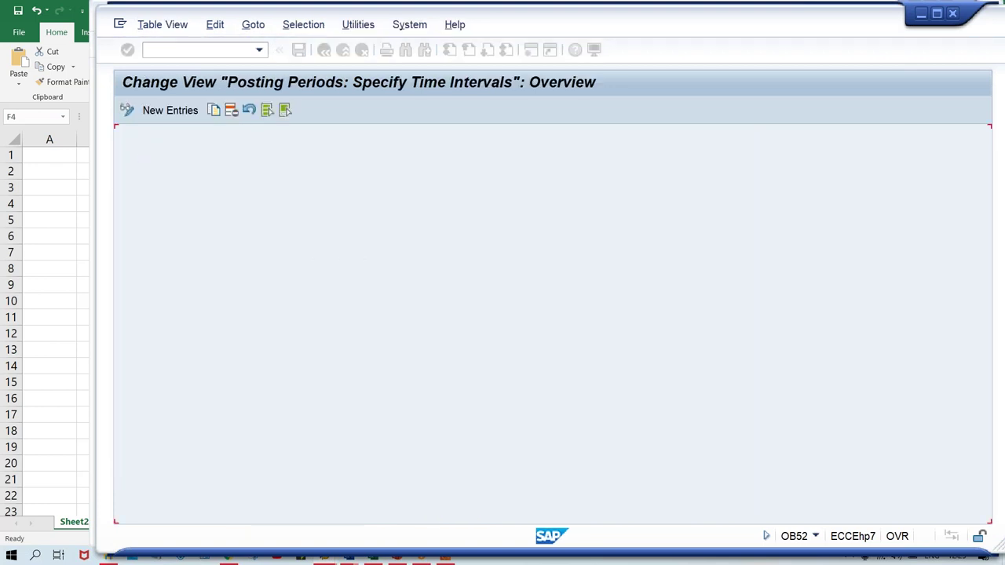
pyautogui.click(333, 478)
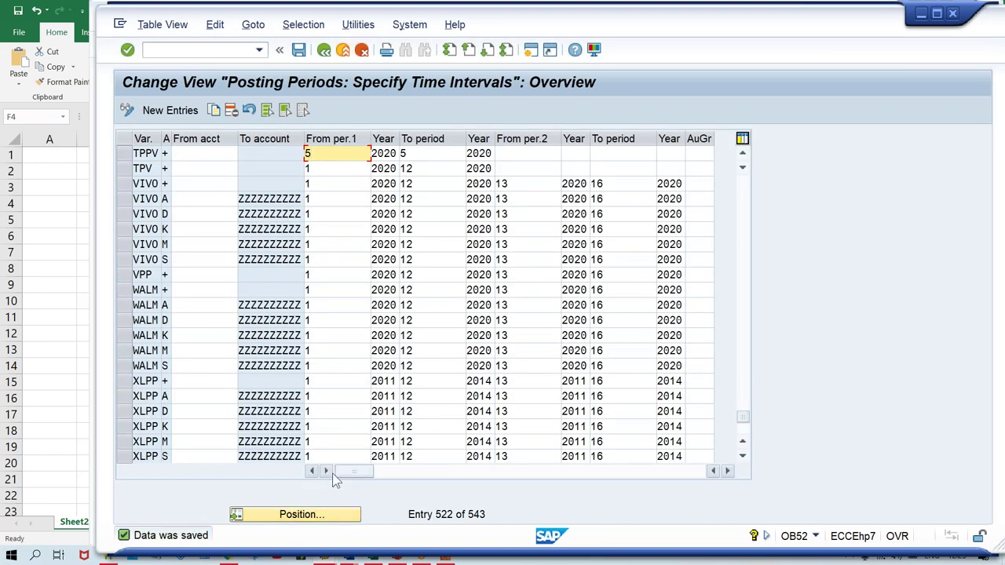
# Return to the F-02 session and proceed from the header data to the first line item.
pyautogui.hotkey('alt', 'Tab')
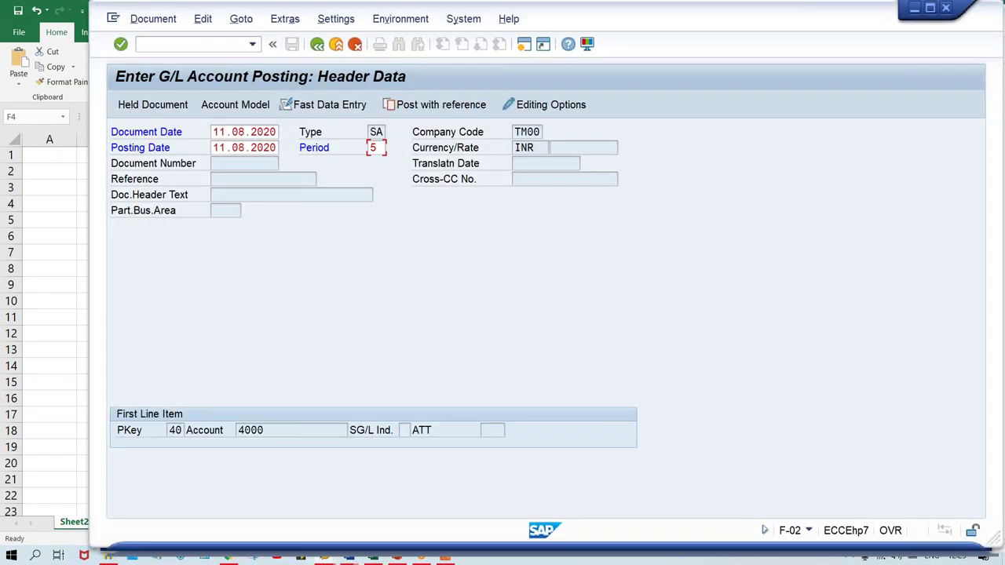
pyautogui.press('Return')
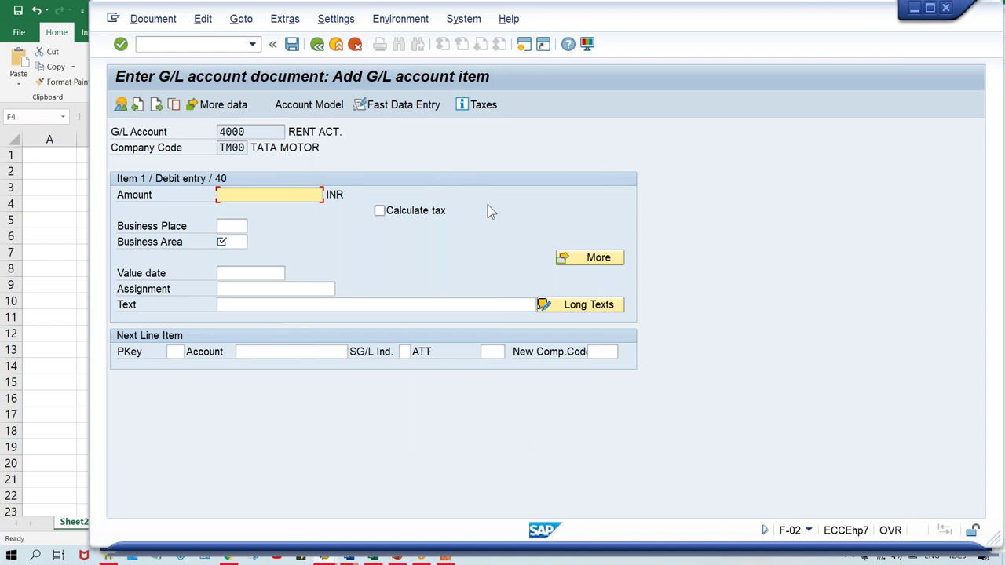
pyautogui.press('F7')
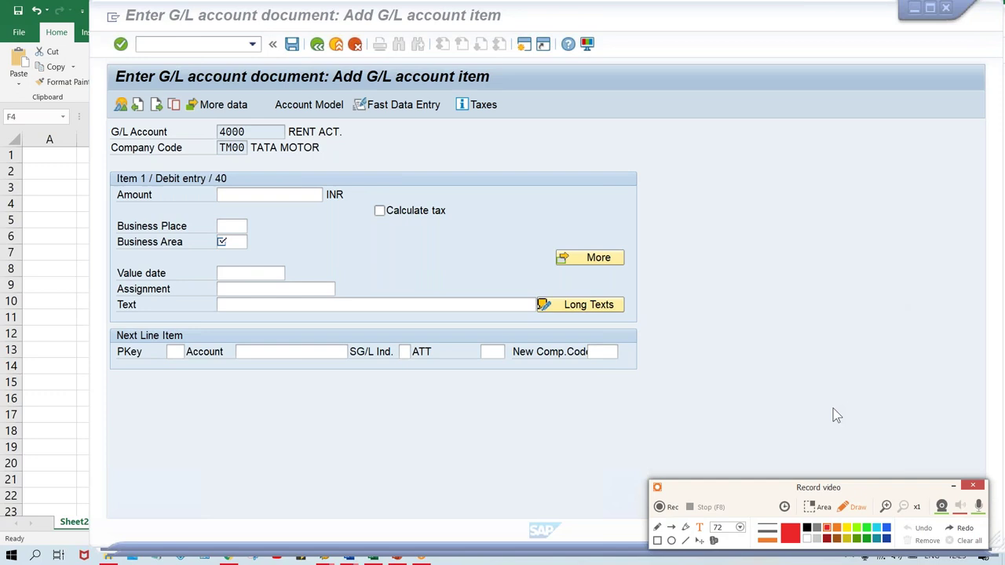
pyautogui.click(658, 540)
pyautogui.moveTo(100, 55)
pyautogui.mouseDown()
pyautogui.moveTo(453, 305)
pyautogui.moveTo(680, 408)
pyautogui.moveTo(680, 390)
pyautogui.mouseUp()
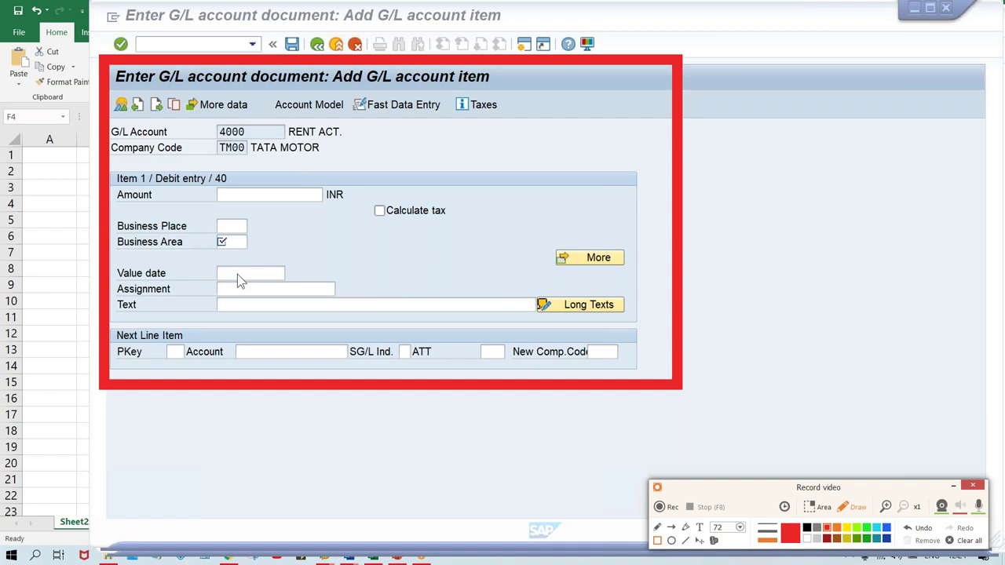
pyautogui.hotkey('ctrl', 'z')
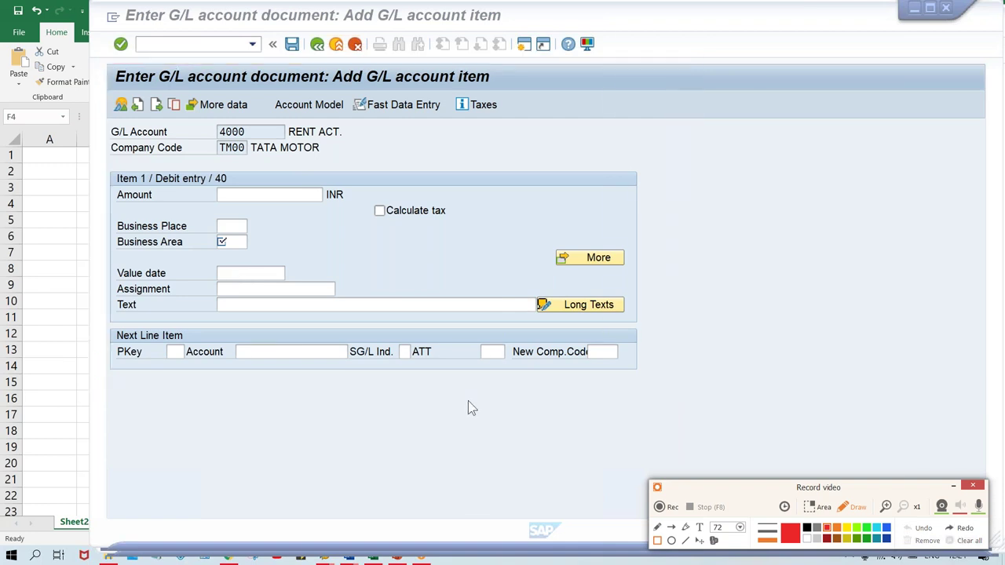
pyautogui.click(956, 493)
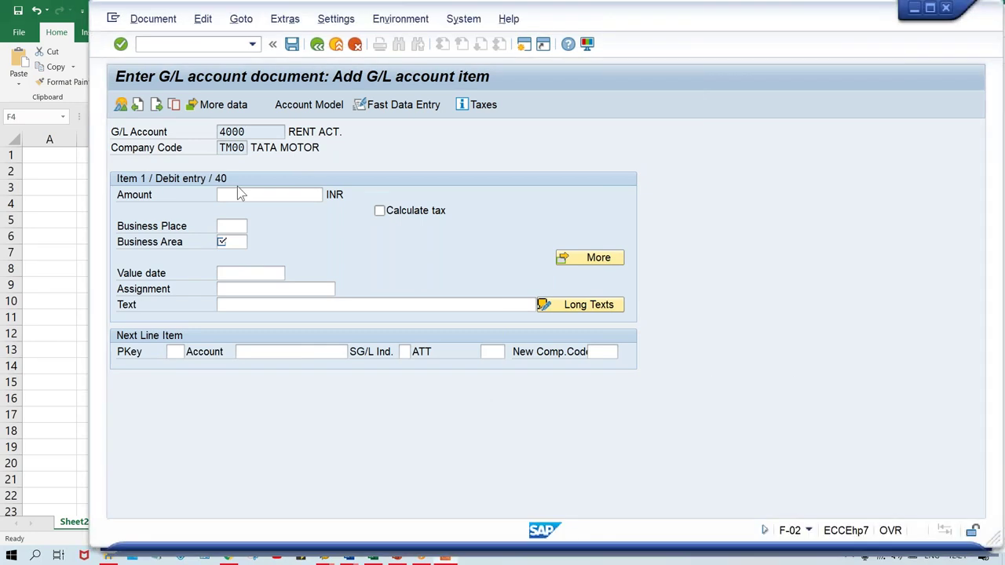
# Enter an amount of 500 INR and business area TMAN for the rent debit item.
pyautogui.click(243, 194)
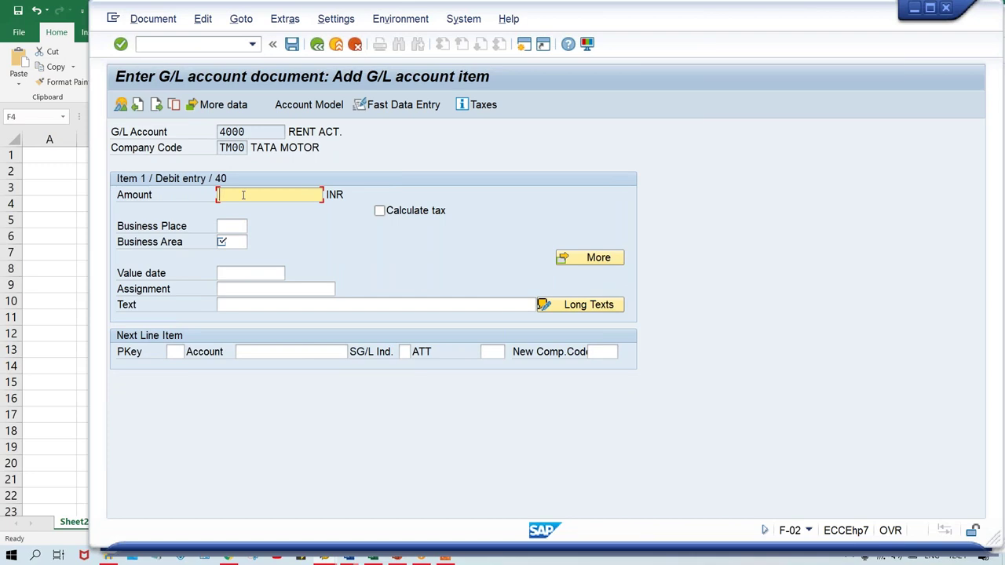
pyautogui.click(231, 245)
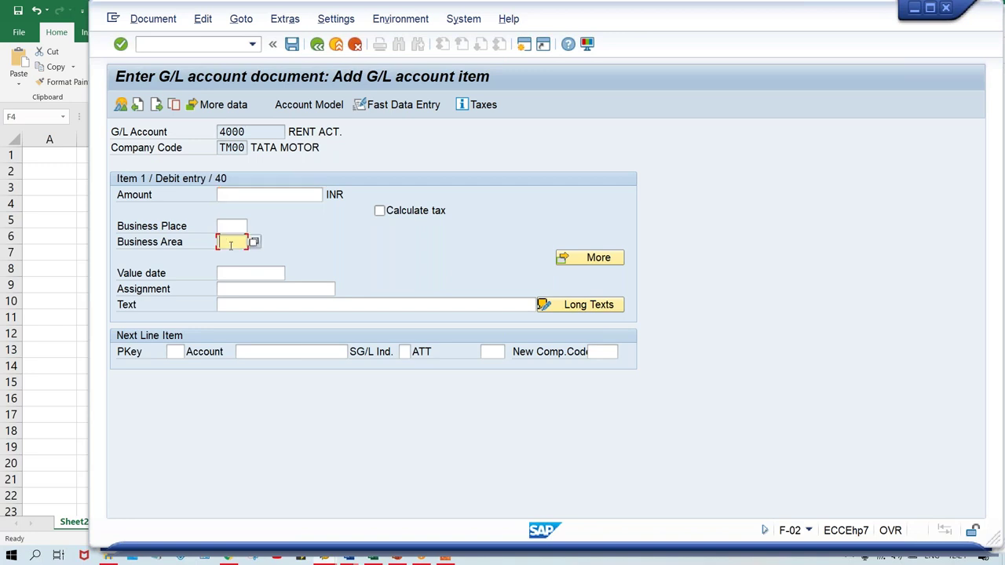
pyautogui.click(223, 228)
pyautogui.click(223, 244)
pyautogui.click(230, 193)
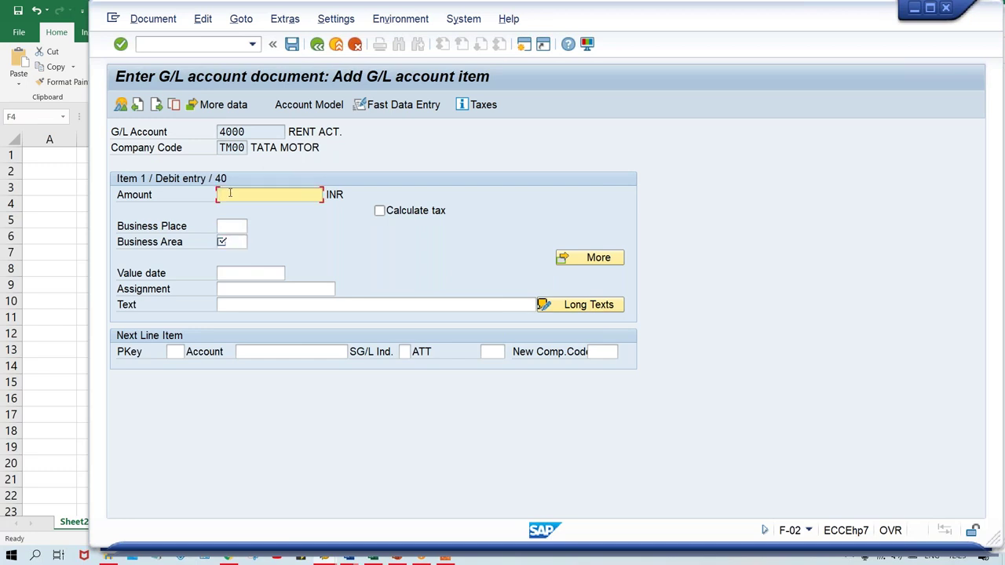
pyautogui.write('500')
pyautogui.click(237, 244)
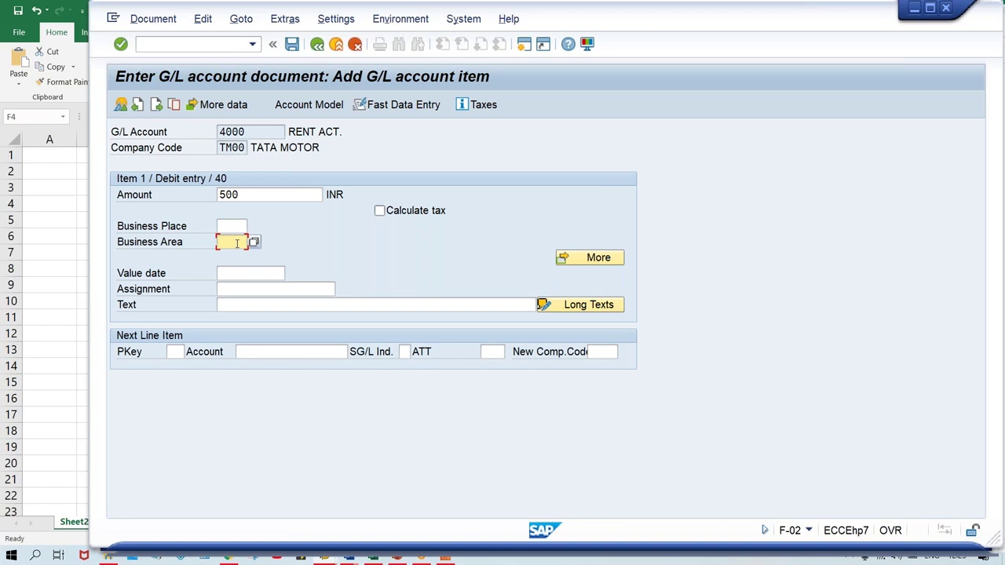
pyautogui.write('TMAN')
pyautogui.press('Tab')
pyautogui.press('Tab')
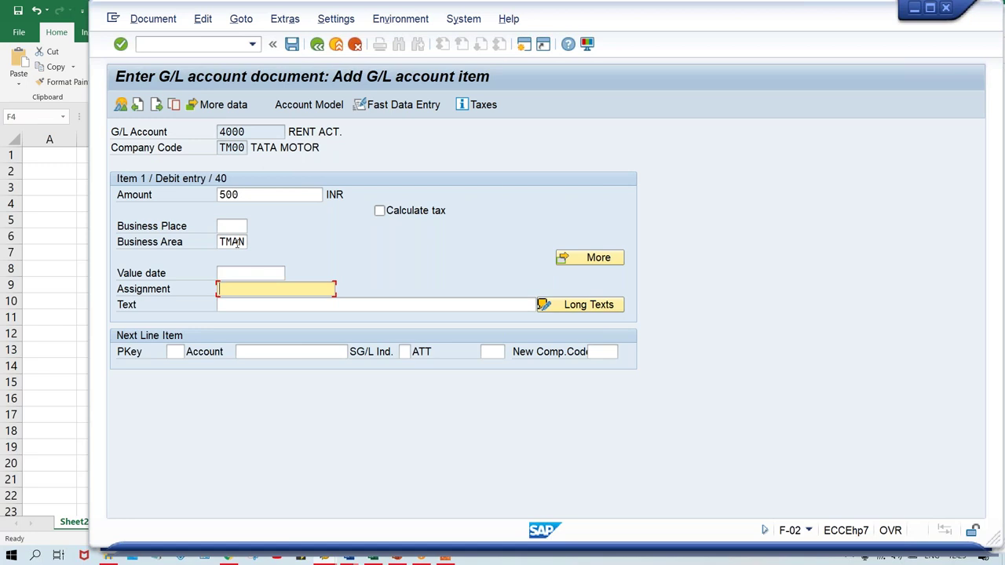
# Enter the item text "Rent for corp. office" and set the next line item's posting key to 50.
pyautogui.press('Tab')
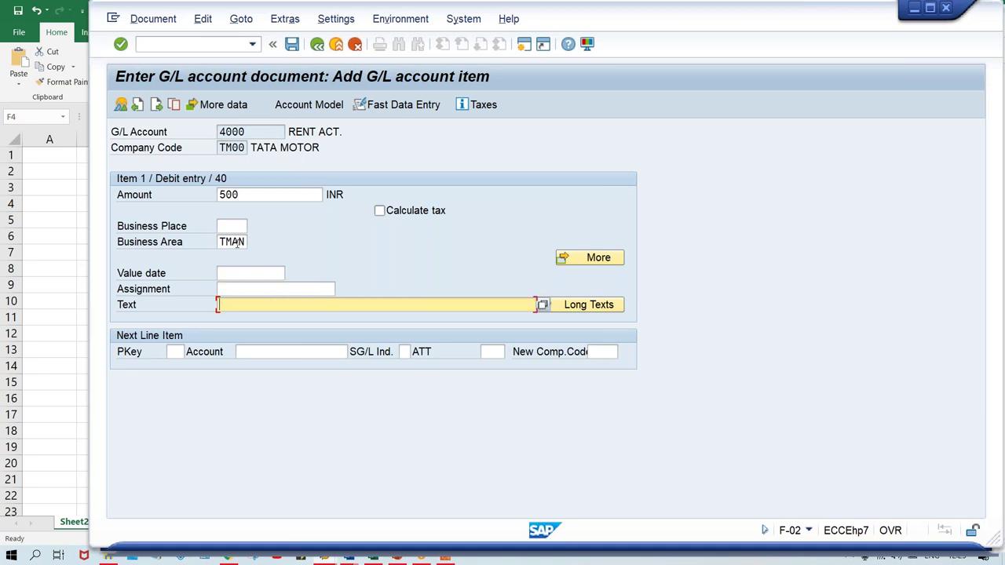
pyautogui.write('RE')
pyautogui.press('Down')
pyautogui.press('Return')
pyautogui.click(176, 351)
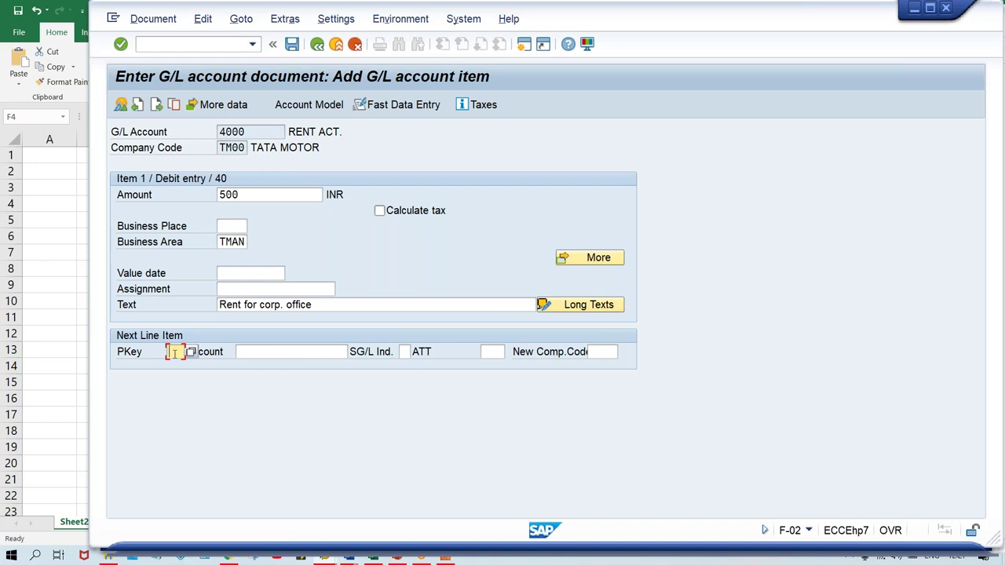
pyautogui.write('50')
pyautogui.moveTo(254, 133); pyautogui.dragTo(194, 138)
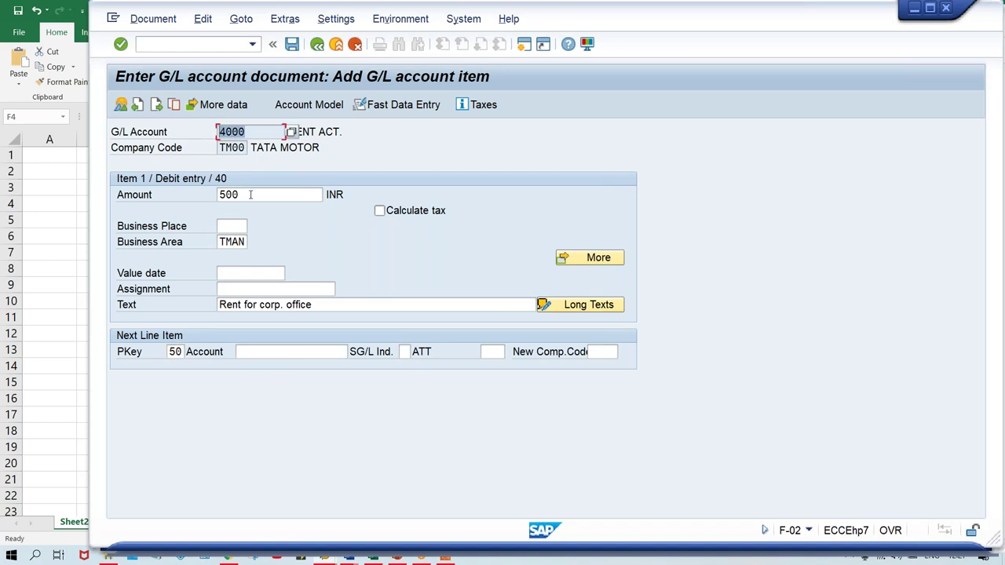
pyautogui.moveTo(250, 195); pyautogui.dragTo(184, 195)
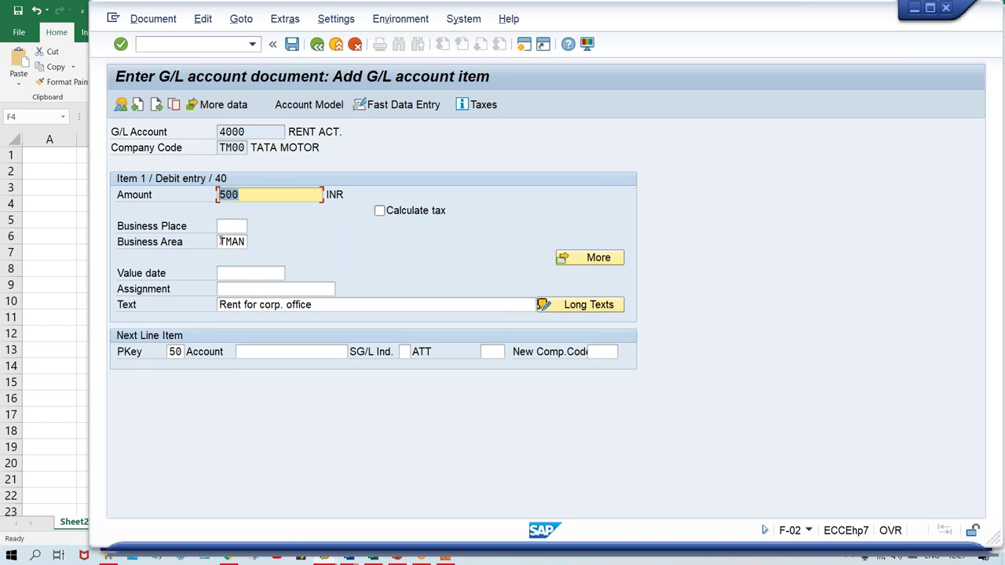
pyautogui.click(335, 304)
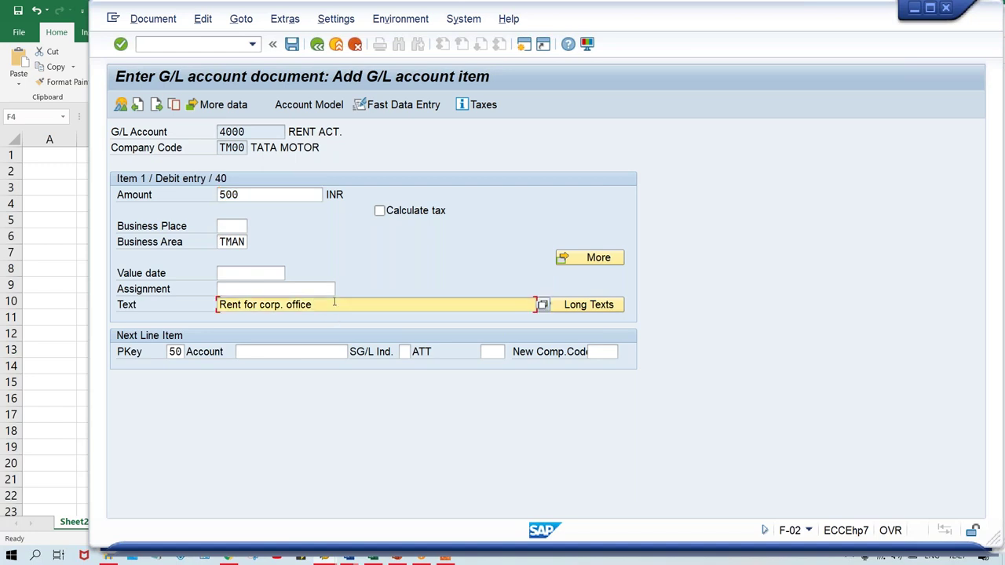
# Set the next line item's account to 1000 with posting key 50 and proceed to the credit item.
pyautogui.click(171, 352)
pyautogui.click(245, 353)
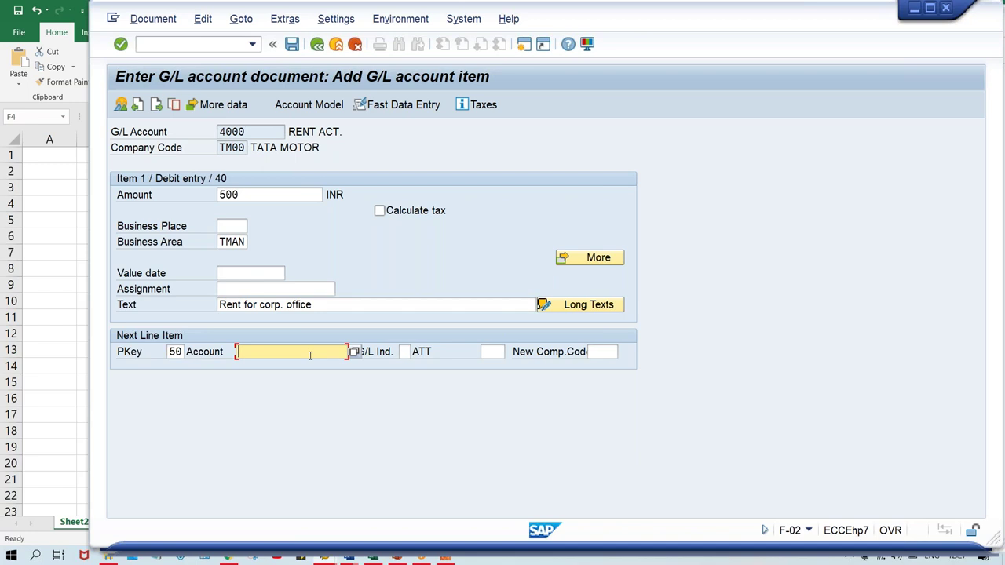
pyautogui.write('1000')
pyautogui.press('Return')
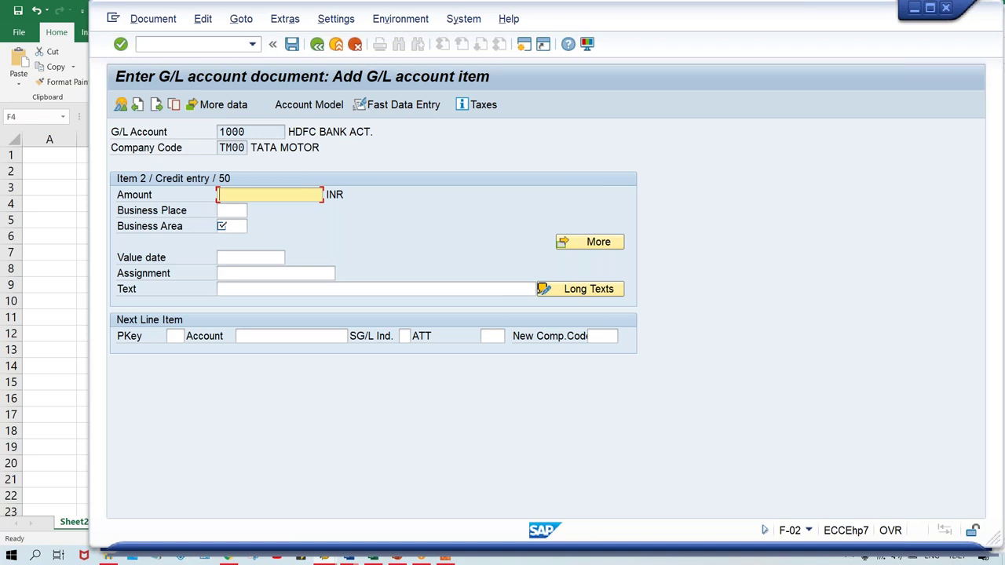
# Fill in the bank credit item with amount *, business area TMAN and text +.
pyautogui.write('*')
pyautogui.click(225, 225)
pyautogui.write('T')
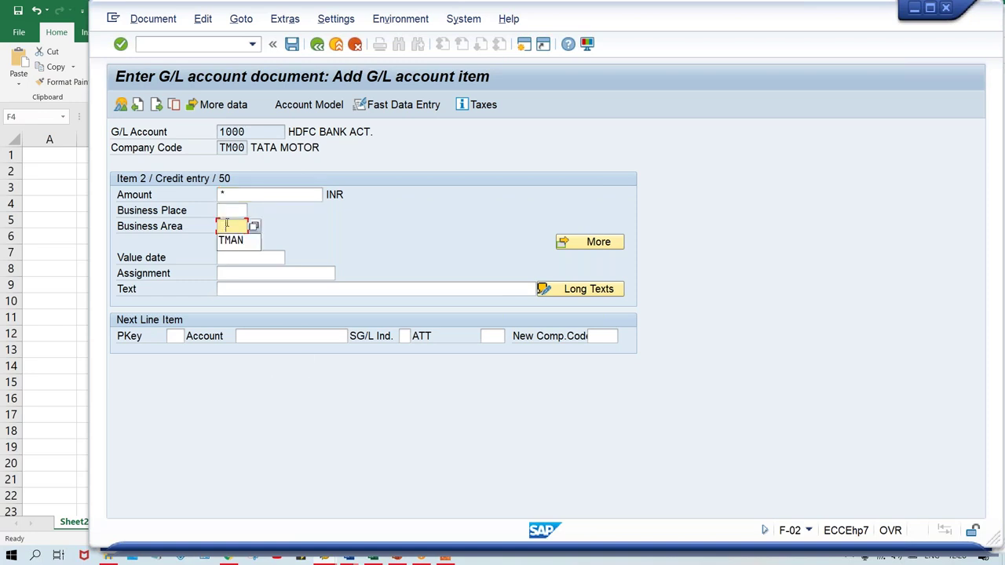
pyautogui.press('Down')
pyautogui.press('Return')
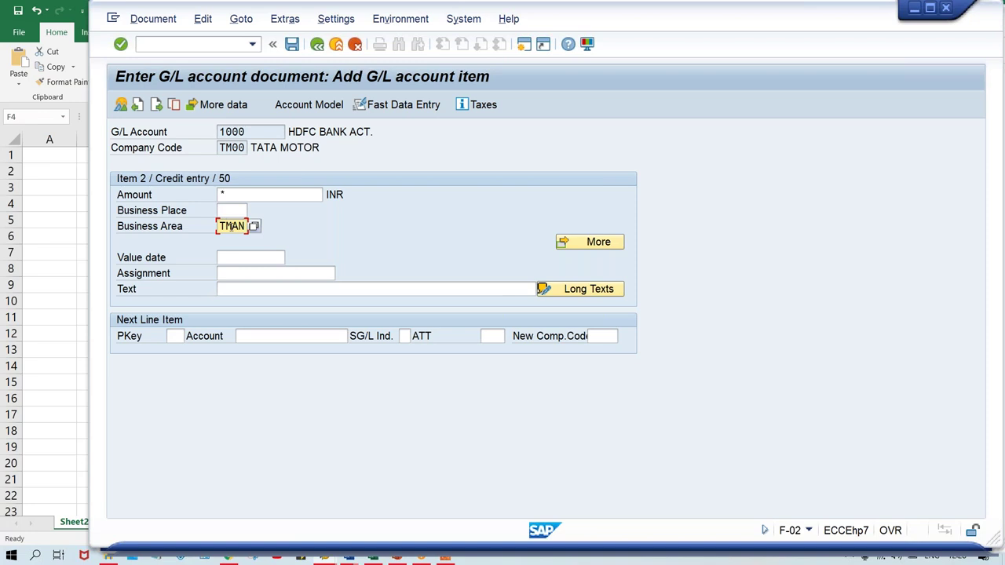
pyautogui.click(243, 289)
pyautogui.press('BackSpace')
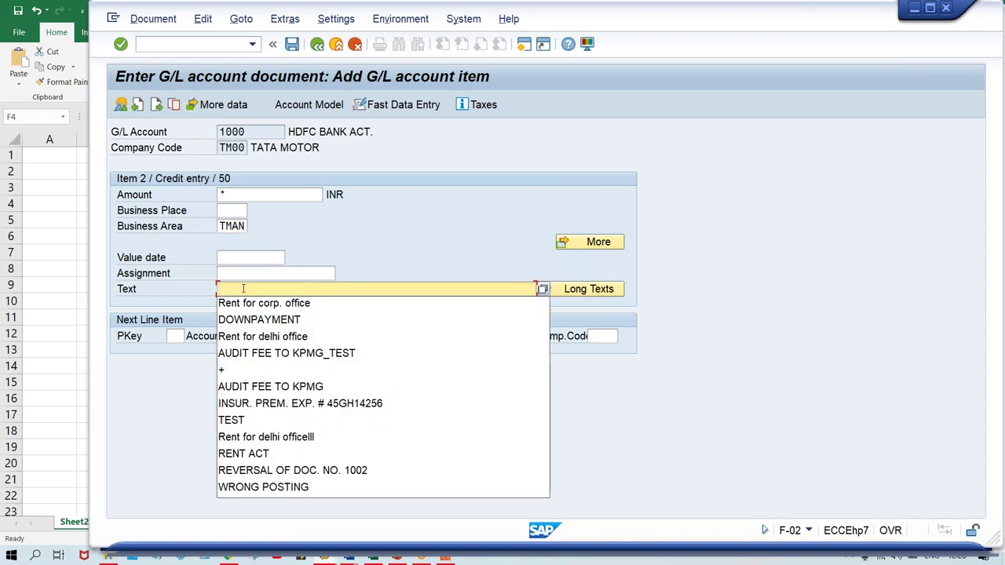
pyautogui.click(234, 289)
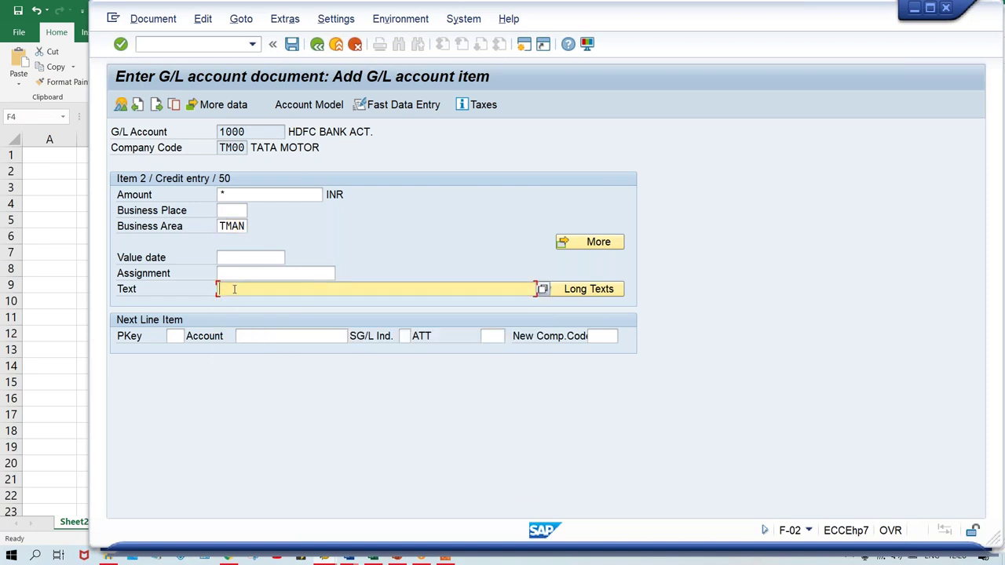
pyautogui.write('+')
# Simulate the G/L document to display the overview of its line items.
pyautogui.click(155, 19)
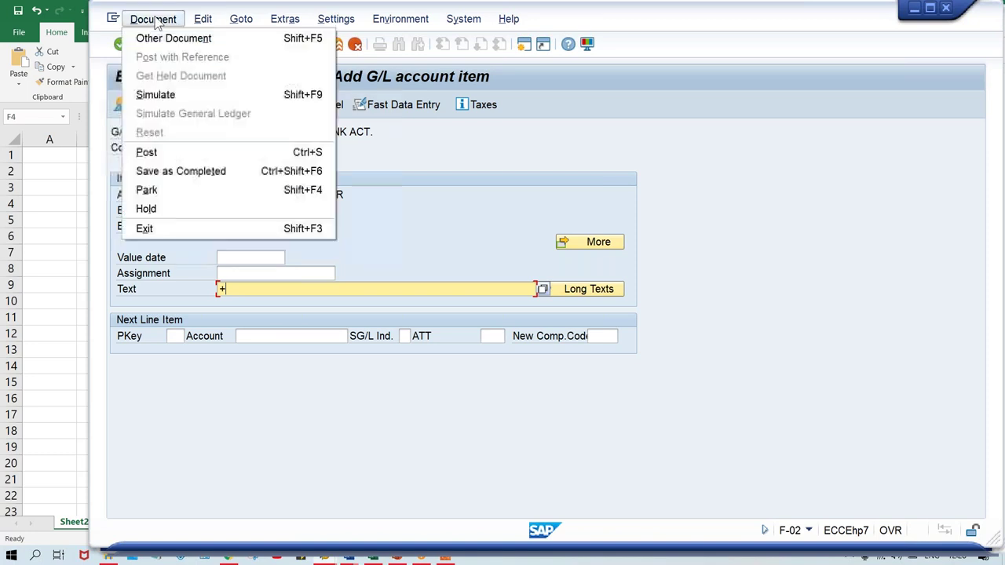
pyautogui.click(596, 123)
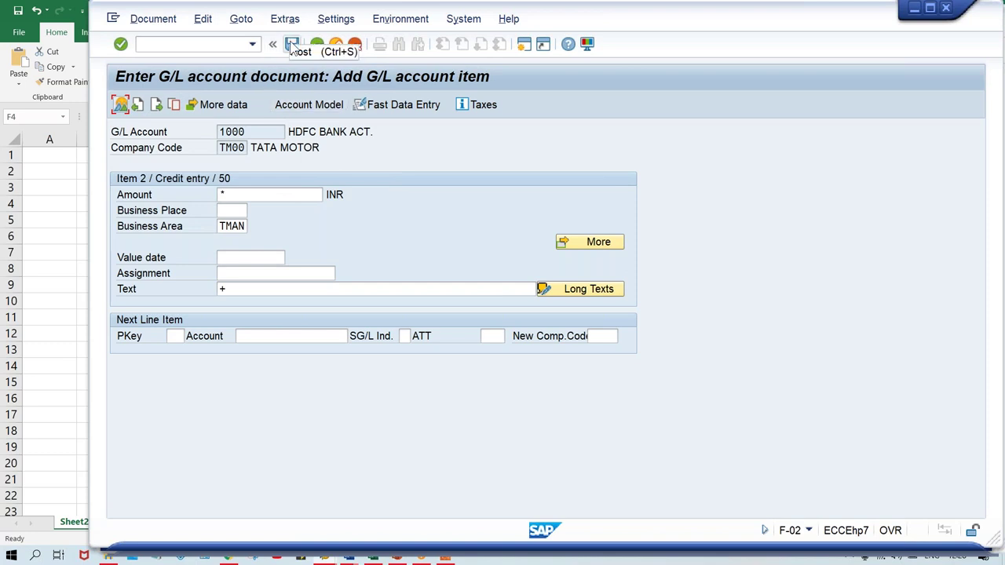
pyautogui.click(148, 20)
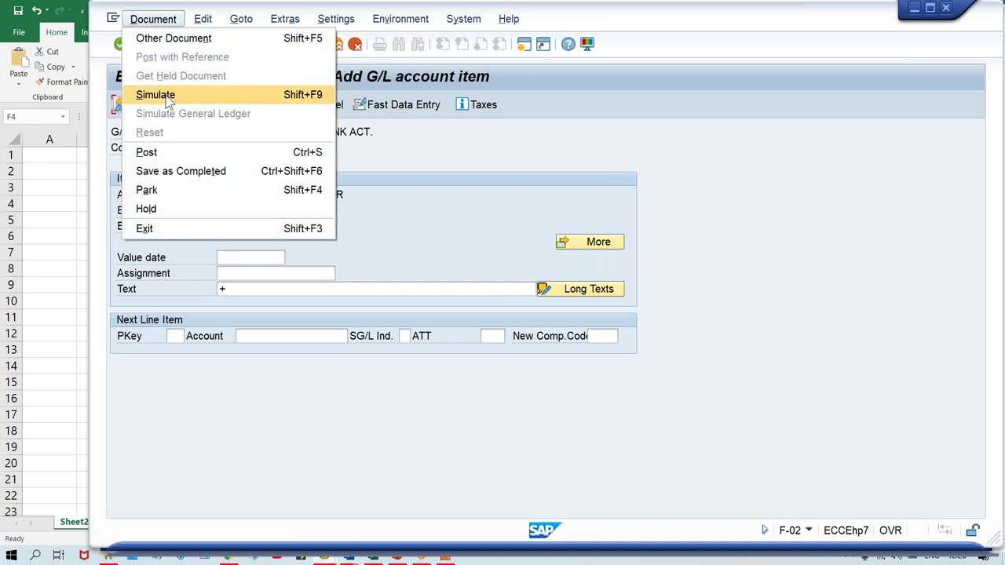
pyautogui.click(261, 94)
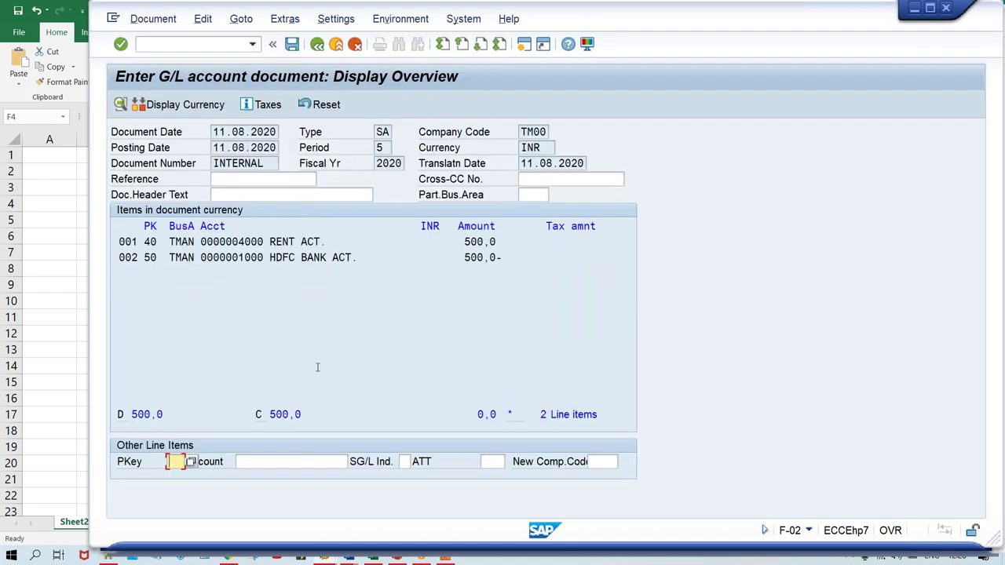
# Check the posting keys and accounts of both simulated line items, and try to post the document.
pyautogui.click(132, 242)
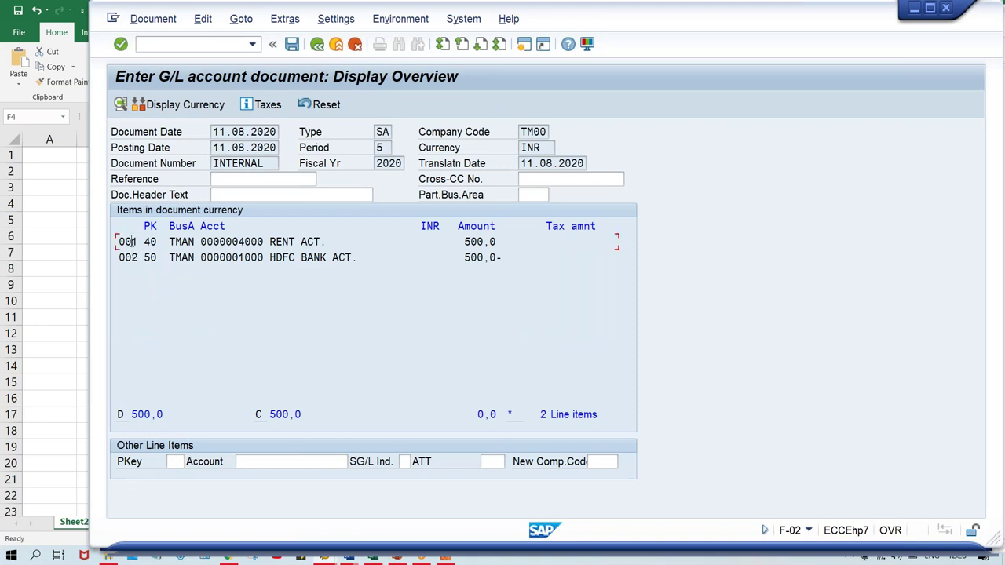
pyautogui.click(132, 257)
pyautogui.click(156, 242)
pyautogui.click(157, 257)
pyautogui.click(258, 241)
pyautogui.click(264, 257)
pyautogui.moveTo(264, 242); pyautogui.dragTo(233, 242)
pyautogui.click(267, 262)
pyautogui.click(154, 242)
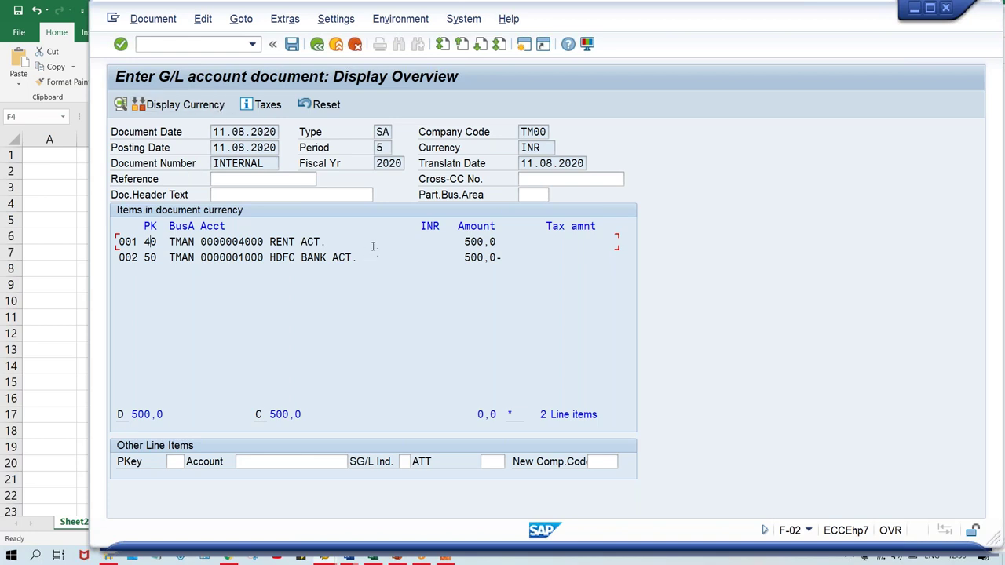
pyautogui.click(292, 45)
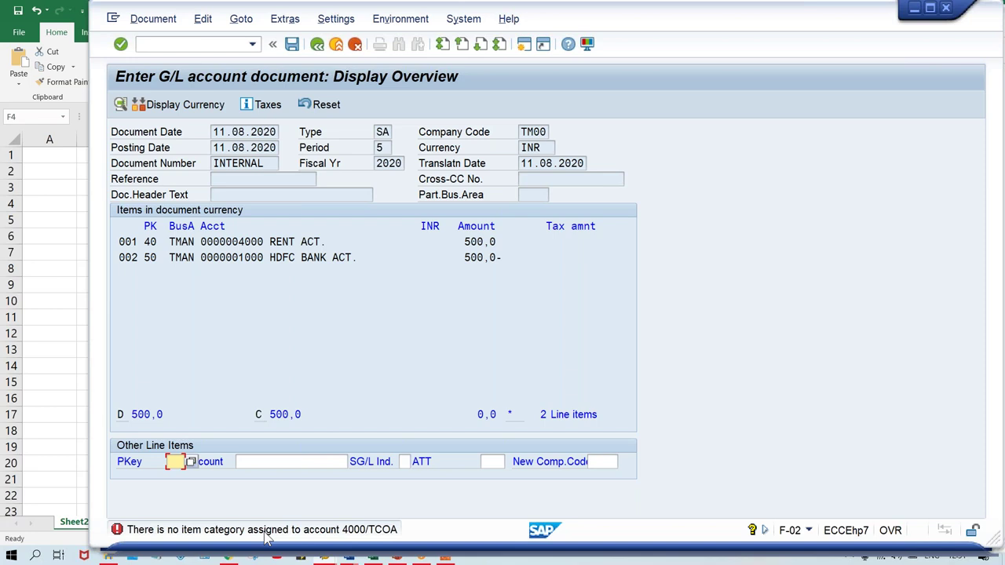
# Switch to the posting periods session, run transaction SPRO there and open the SAP Reference IMG.
pyautogui.hotkey('alt', 'Tab')
pyautogui.hotkey('alt', 'Tab')
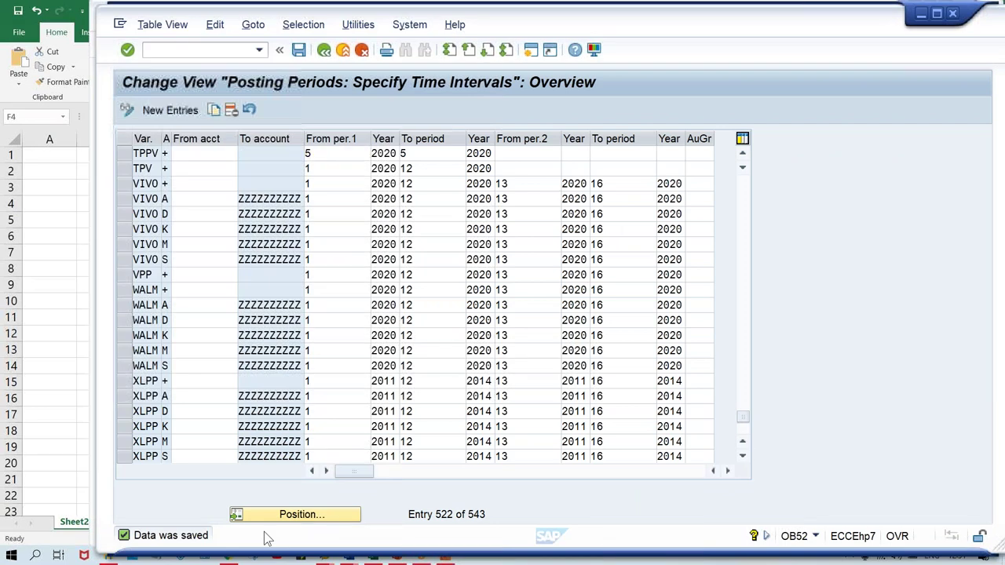
pyautogui.click(169, 49)
pyautogui.write('/NSPRO')
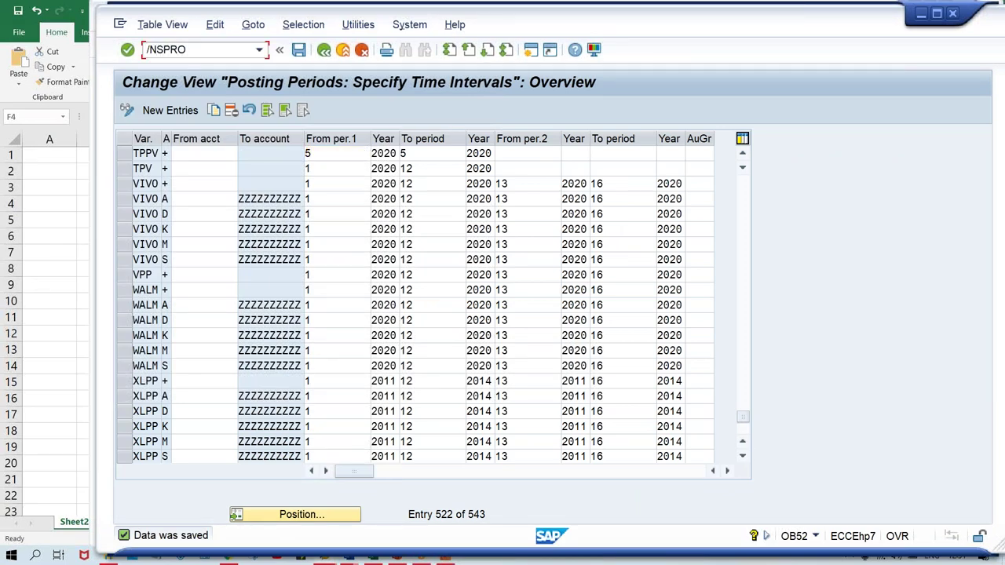
pyautogui.press('Return')
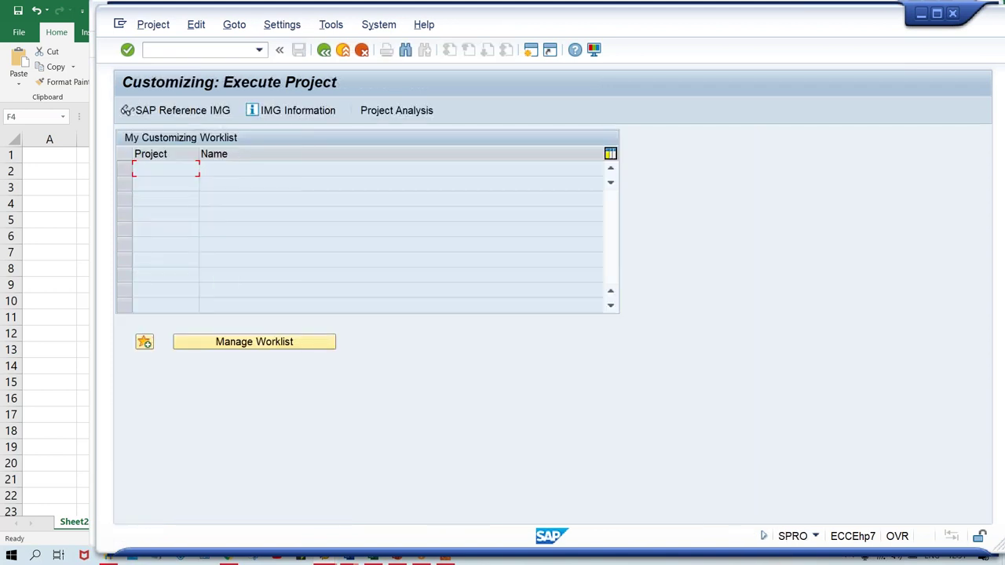
pyautogui.click(194, 114)
# Expand Financial Accounting (New), General Ledger Accounting (New), Business Transactions and Document Splitting in the IMG structure.
pyautogui.click(236, 372)
pyautogui.doubleClick(234, 374)
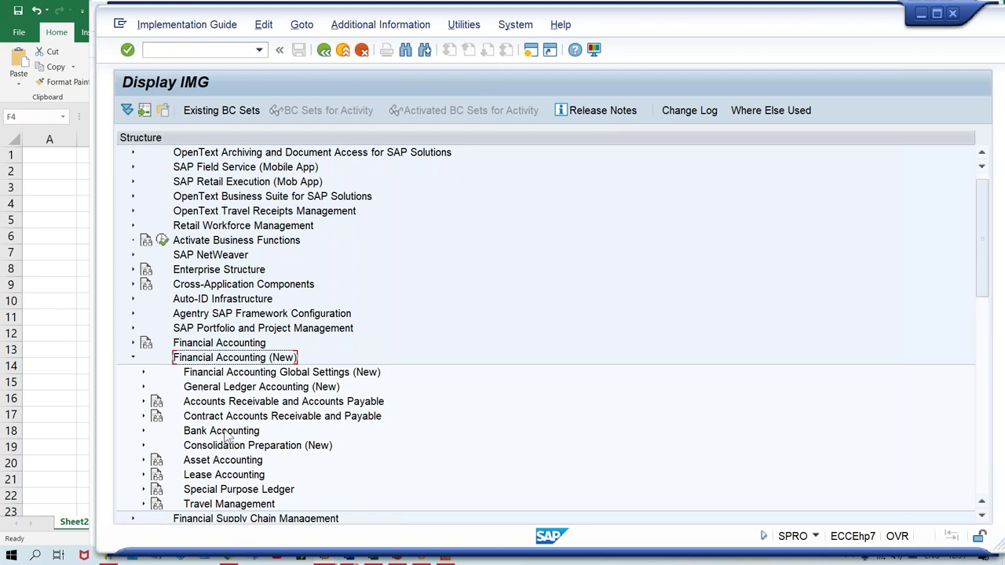
pyautogui.click(287, 389)
pyautogui.doubleClick(287, 388)
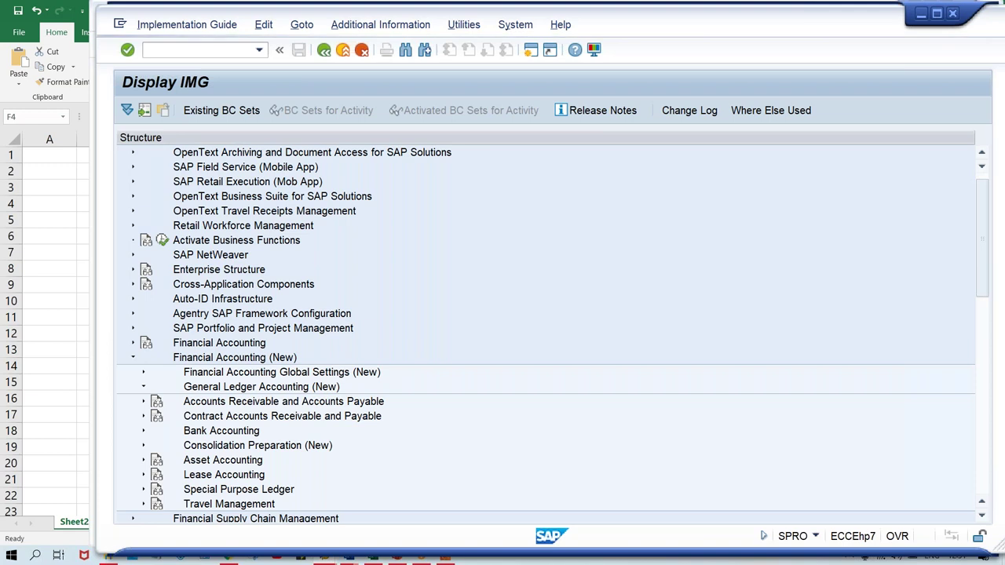
pyautogui.doubleClick(246, 405)
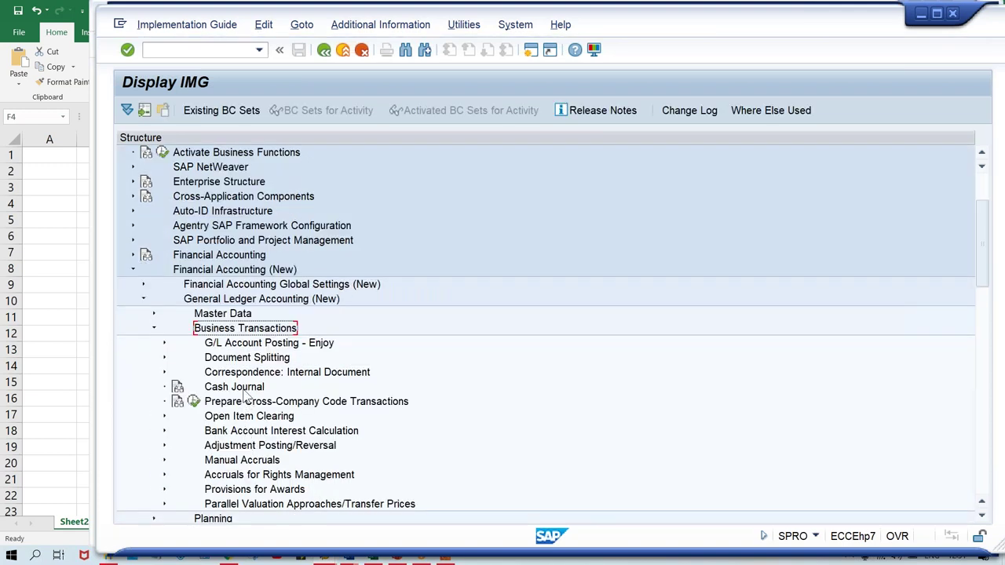
pyautogui.click(248, 358)
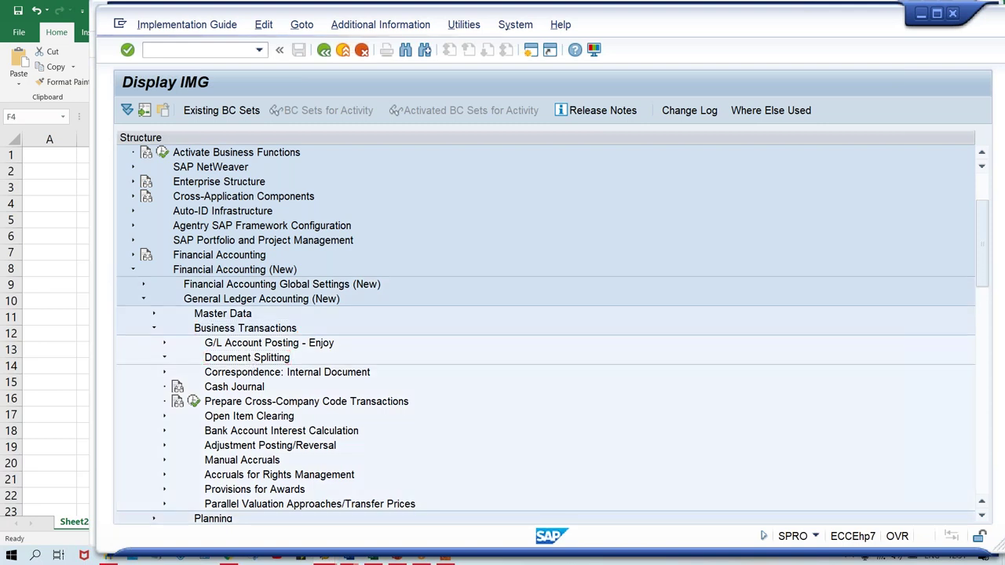
pyautogui.doubleClick(248, 358)
# Execute the Activate Document Splitting activity.
pyautogui.click(247, 489)
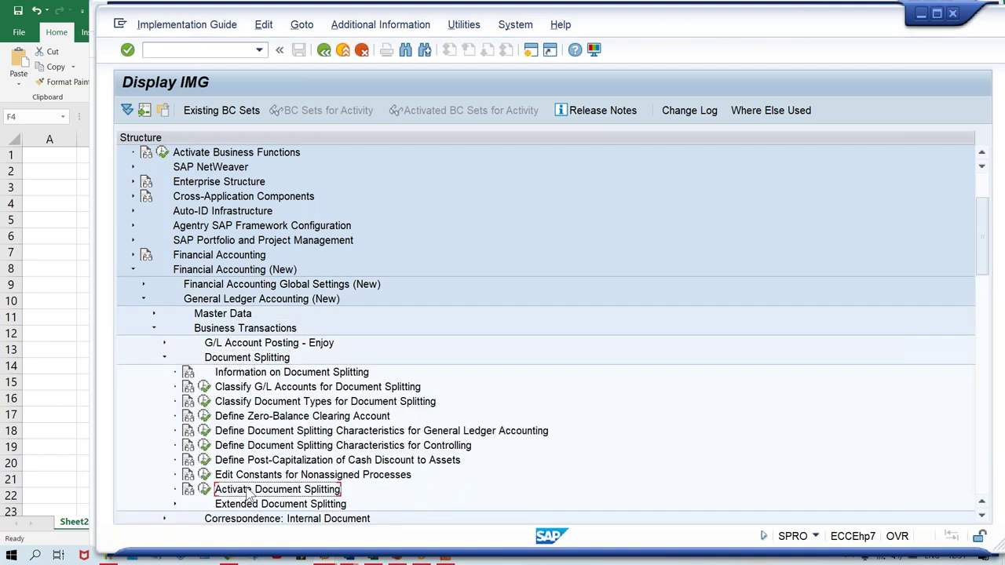
pyautogui.rightClick(225, 495)
pyautogui.click(225, 495)
pyautogui.click(204, 489)
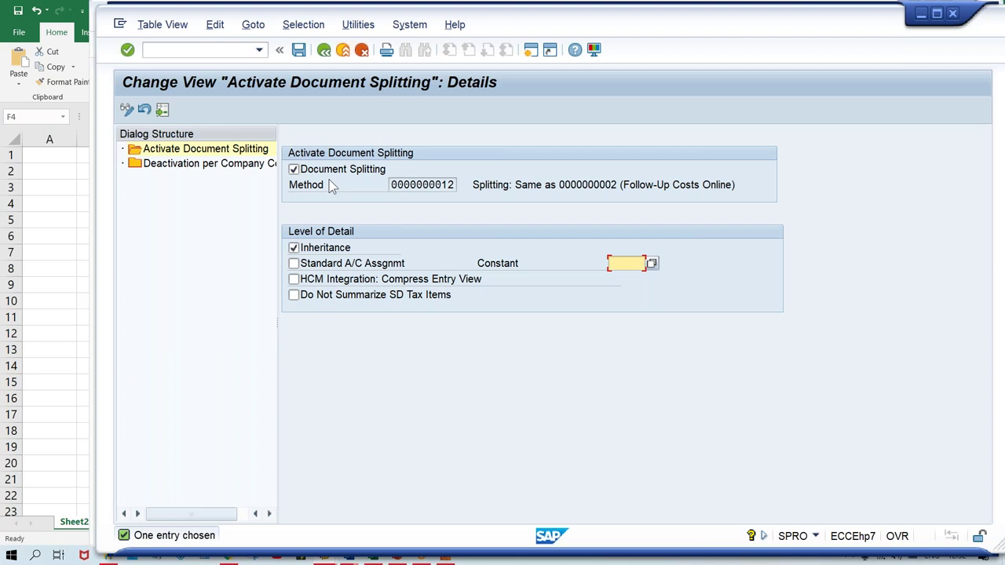
# Open the deactivation per company code view and position the list at company code TM00.
pyautogui.doubleClick(217, 164)
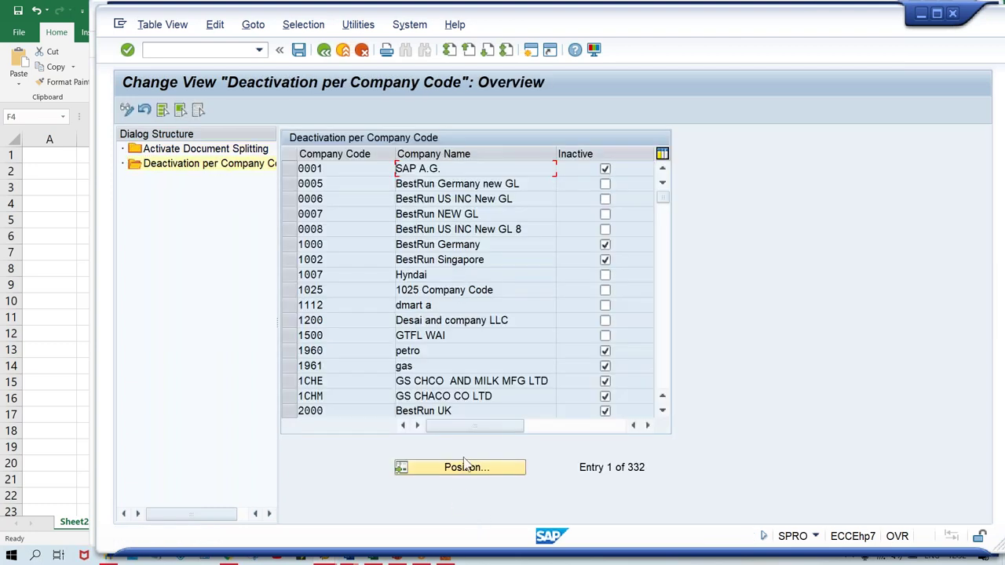
pyautogui.click(467, 468)
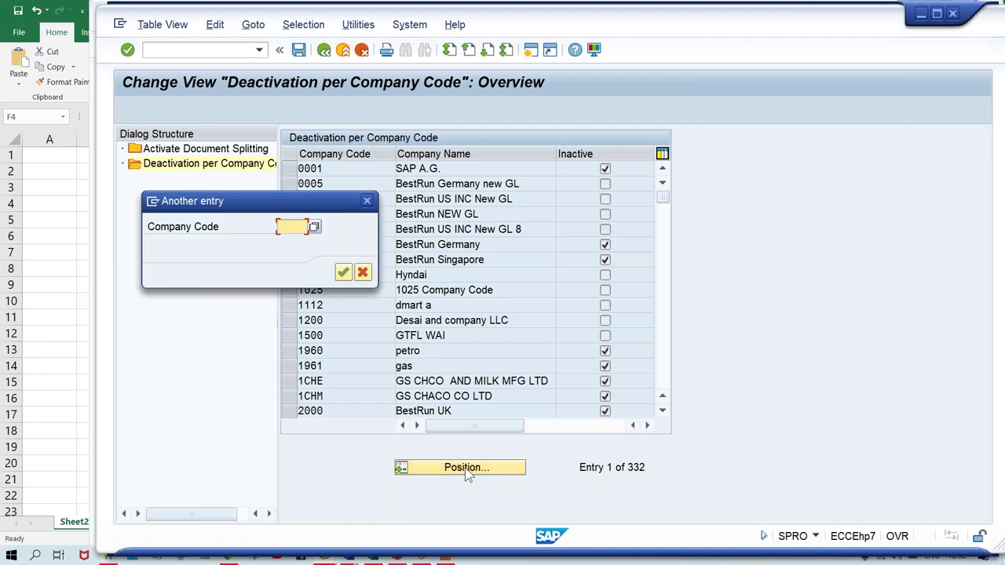
pyautogui.write('1000')
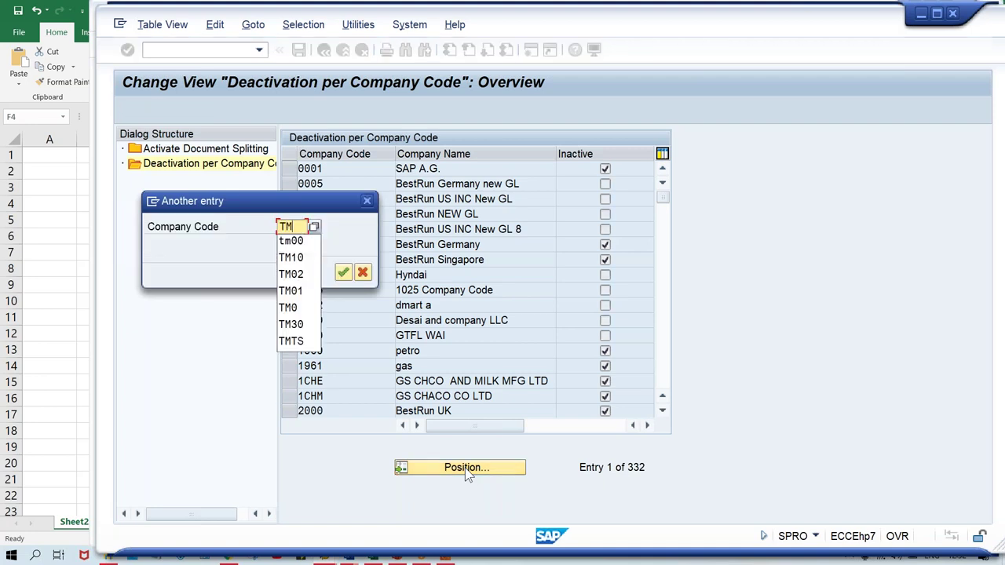
pyautogui.press('Return')
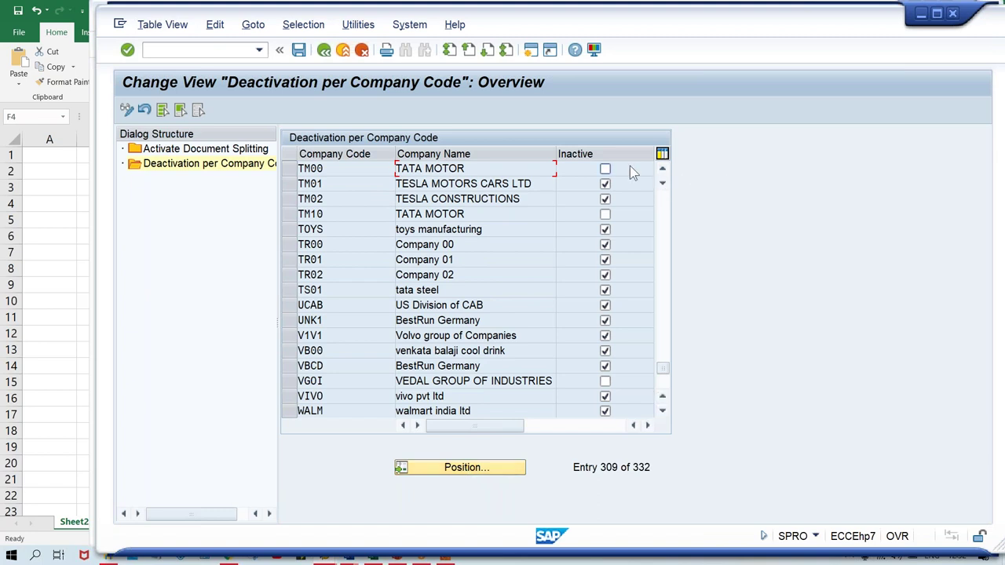
# Mark company code TM00 as inactive for document splitting and save it to the TATA MOTOR customizing request.
pyautogui.click(604, 170)
pyautogui.hotkey('ctrl', 's')
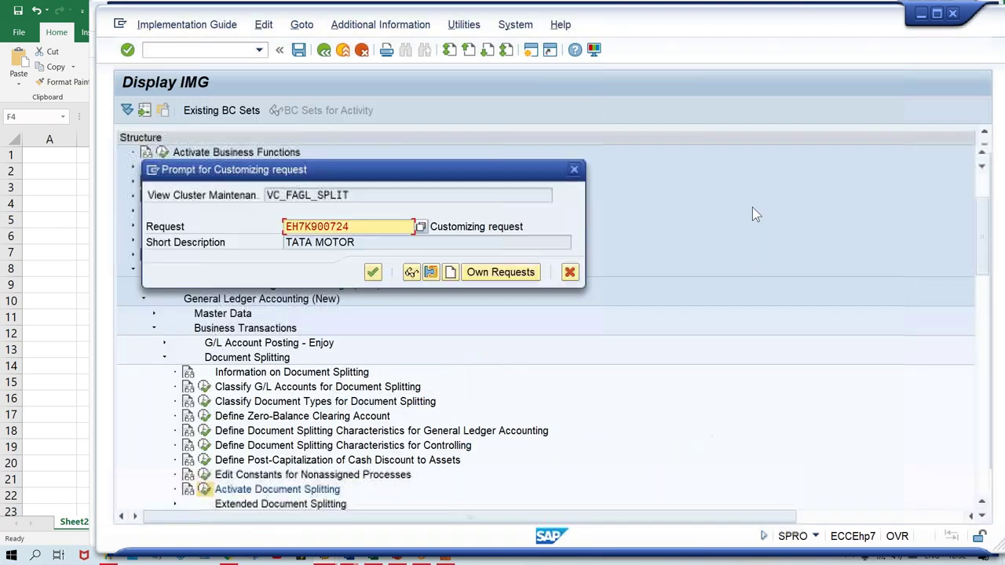
pyautogui.click(373, 273)
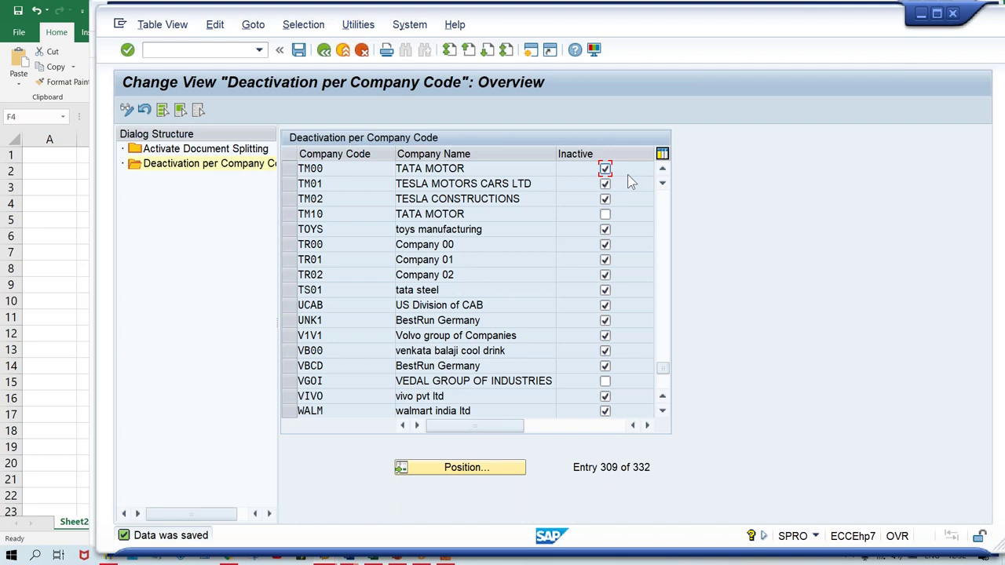
# Review the general Activate Document Splitting settings.
pyautogui.click(179, 154)
pyautogui.click(180, 156)
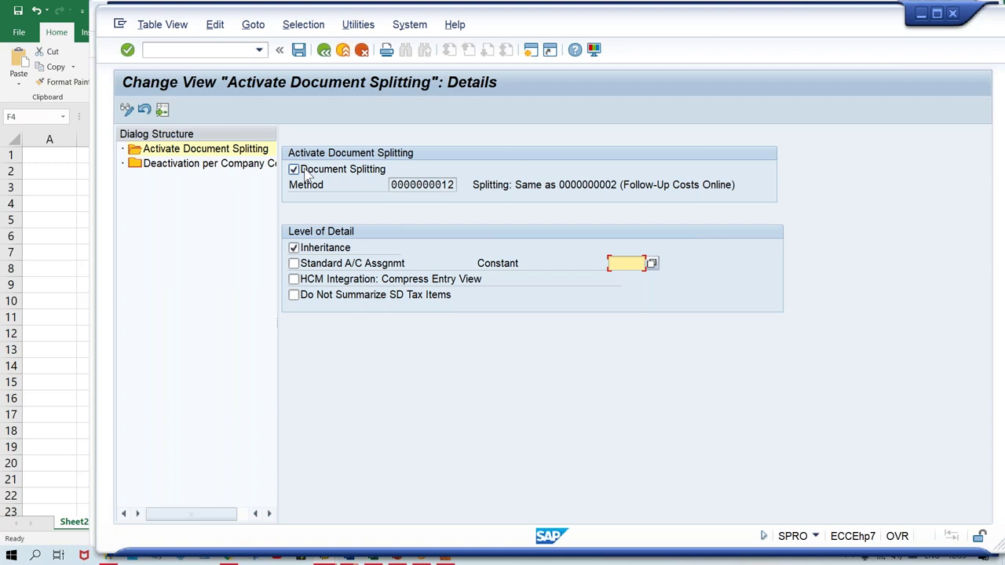
# Return to the F-02 session, reset the simulated document and try to post it again.
pyautogui.hotkey('alt', 'Tab')
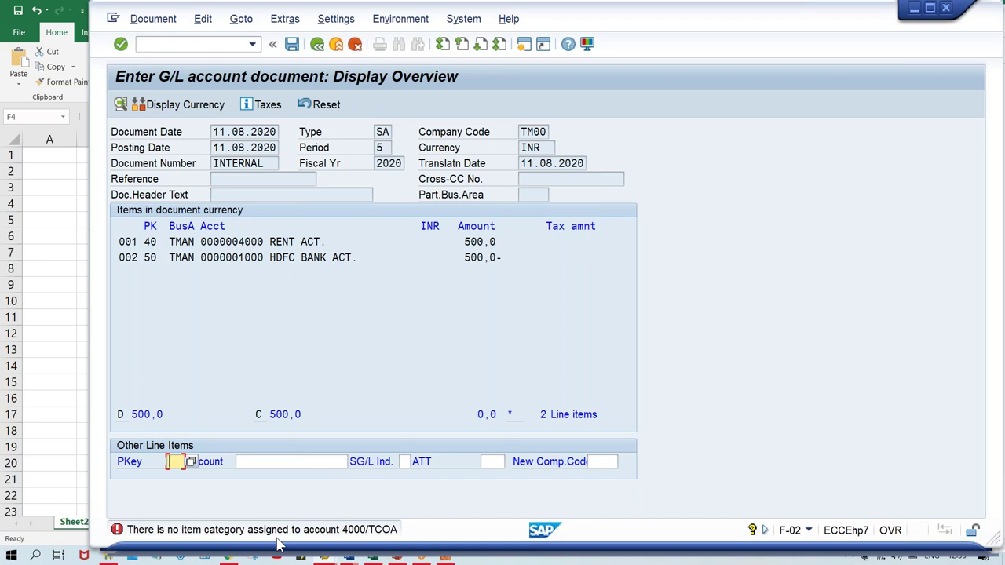
pyautogui.hotkey('alt', 'Tab')
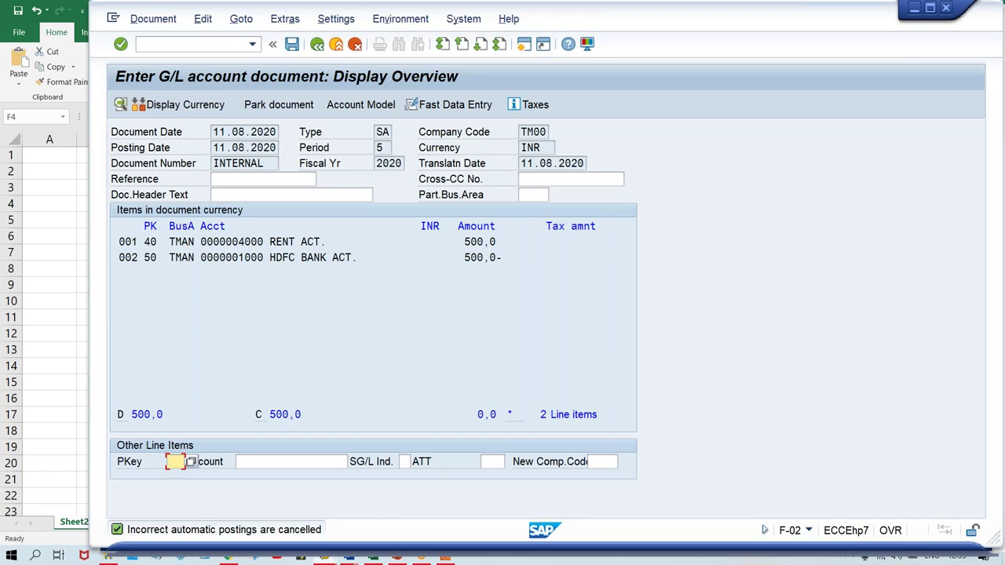
pyautogui.press('Return')
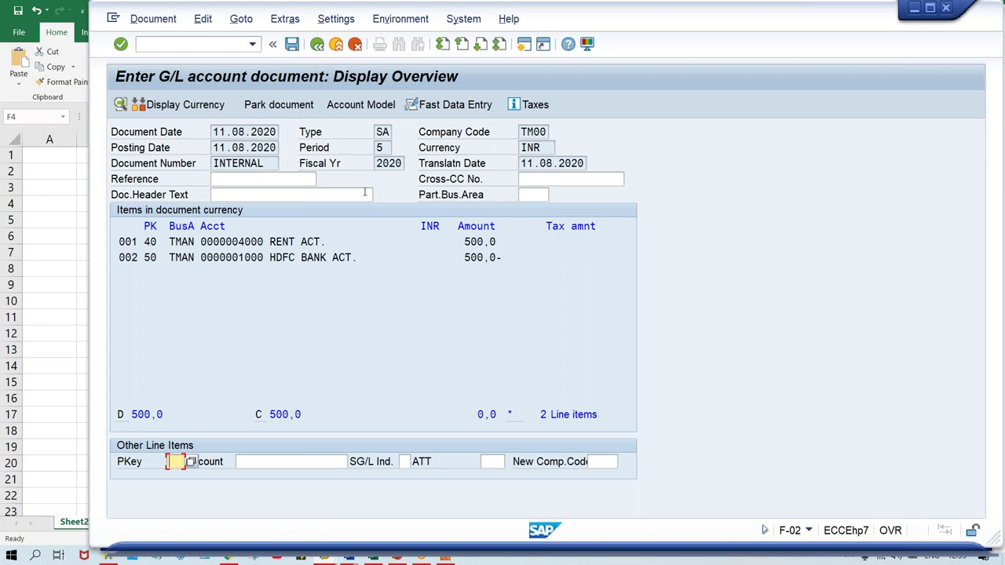
pyautogui.hotkey('ctrl', 's')
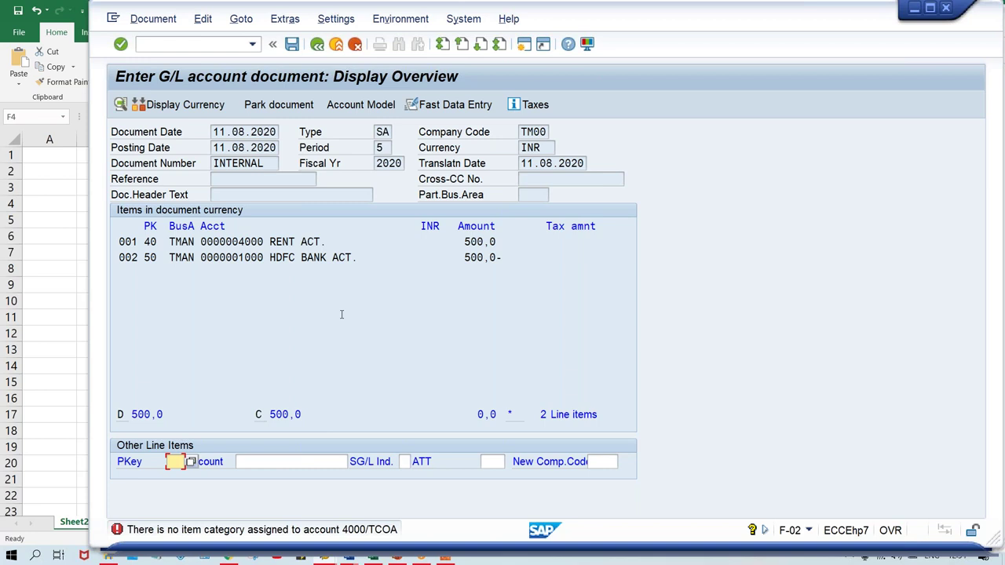
# Restart transaction F-02 with /NF-02 to begin a new G/L account posting.
pyautogui.click(162, 43)
pyautogui.write('/NF-02')
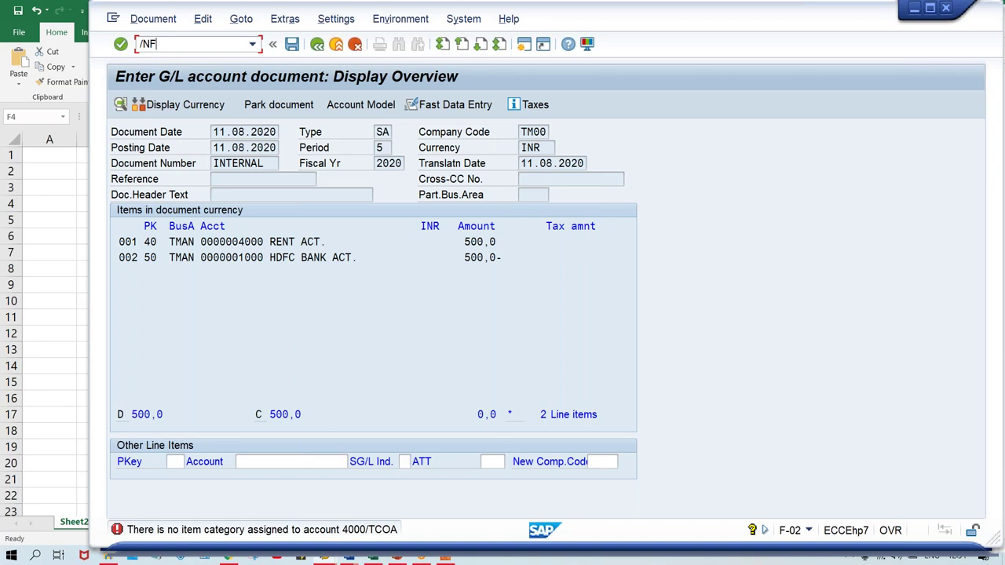
pyautogui.press('Return')
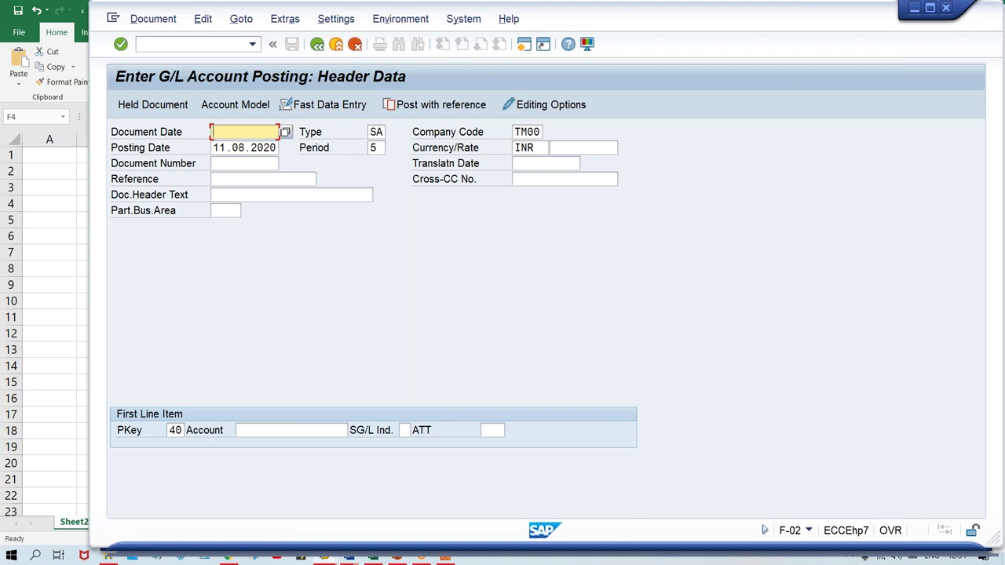
# Set the document date of the new G/L posting to 11.08.2020.
pyautogui.press('BackSpace')
pyautogui.press('Down')
pyautogui.press('Return')
# Enter rent account 4000 for the first line item with posting key 40 and open its item details.
pyautogui.press('Tab')
pyautogui.press('Tab')
pyautogui.press('Tab')
pyautogui.press('Tab')
pyautogui.press('Tab')
pyautogui.press('Tab')
pyautogui.press('Tab')
pyautogui.press('Tab')
pyautogui.press('Tab')
pyautogui.press('Tab')
pyautogui.press('Tab')
pyautogui.press('Tab')
pyautogui.press('Tab')
pyautogui.press('Tab')
pyautogui.press('Down')
pyautogui.press('Down')
pyautogui.press('Down')
pyautogui.press('Return')
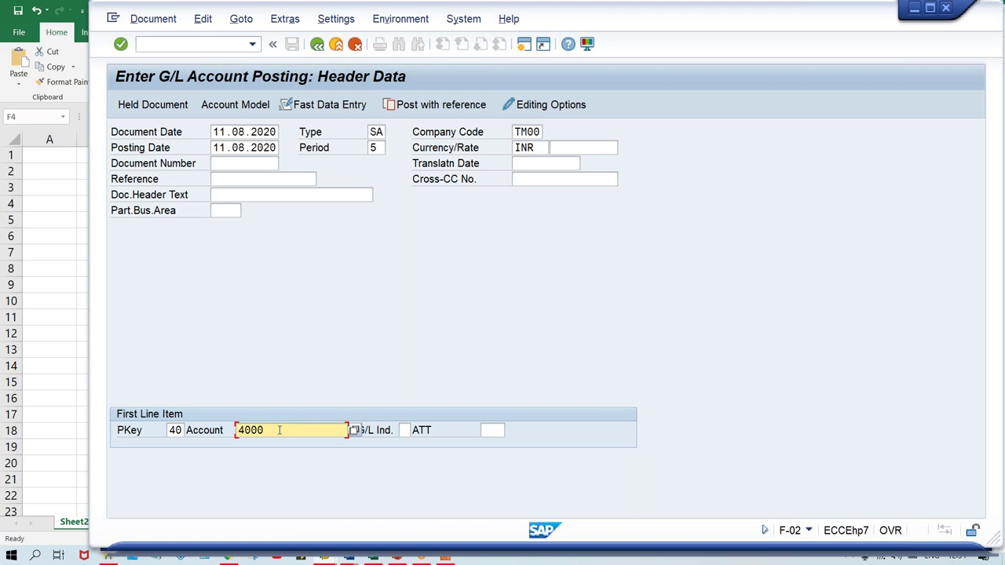
pyautogui.press('Return')
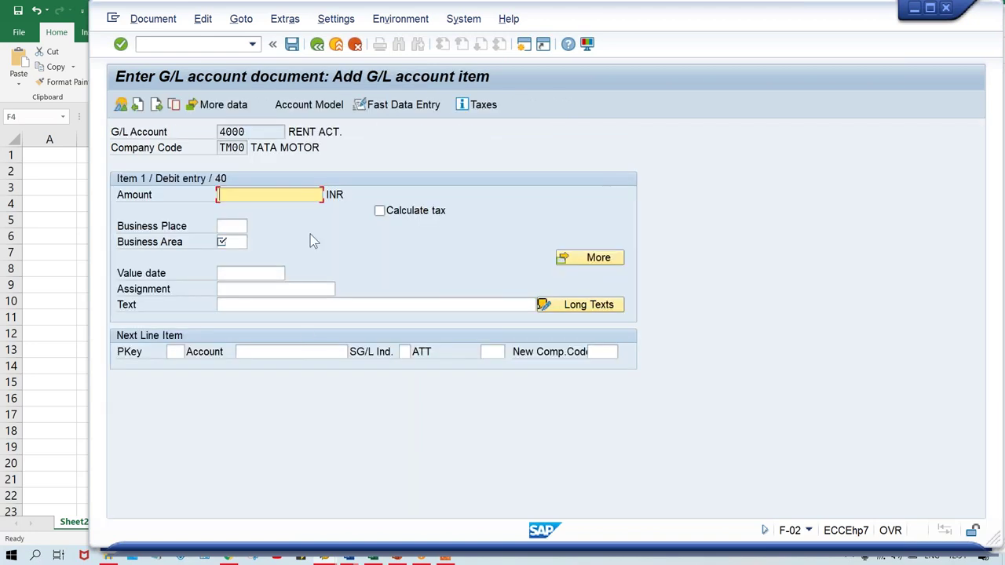
# Fill the rent debit item with amount 500, business area TMAN and text "Rent for corp. office".
pyautogui.write('500')
pyautogui.press('Tab')
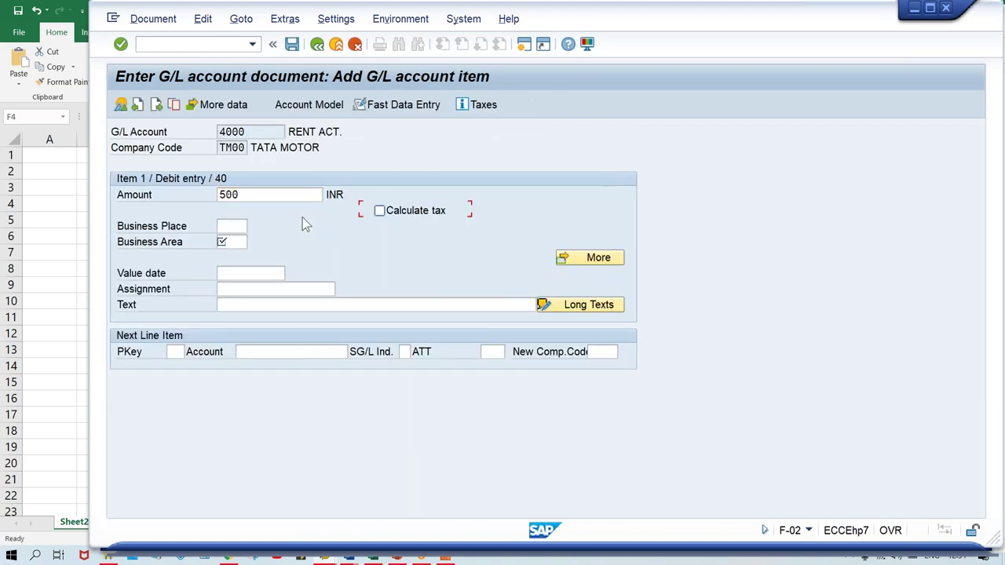
pyautogui.press('Tab')
pyautogui.press('Down')
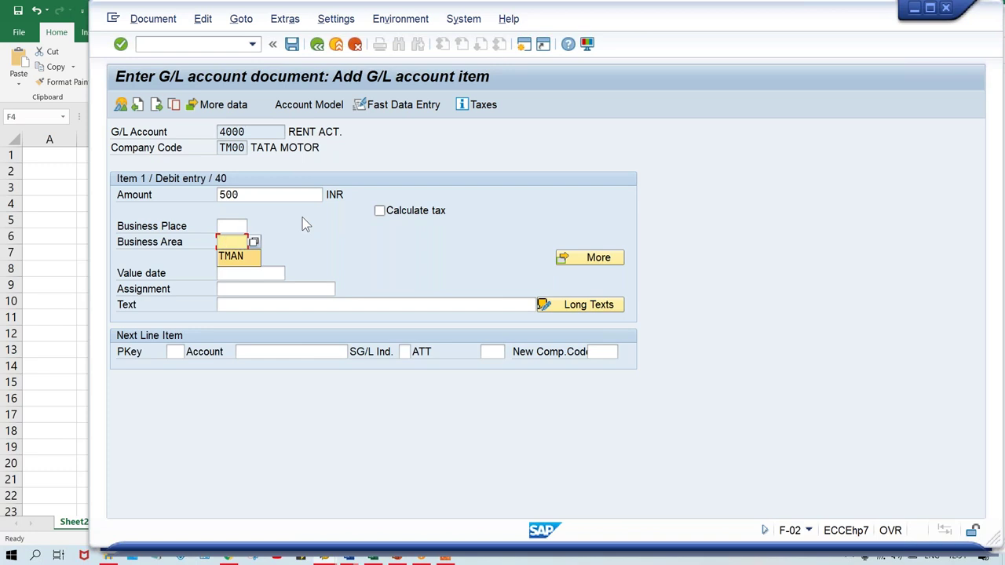
pyautogui.press('Tab')
pyautogui.press('Tab')
pyautogui.press('Tab')
pyautogui.press('Down')
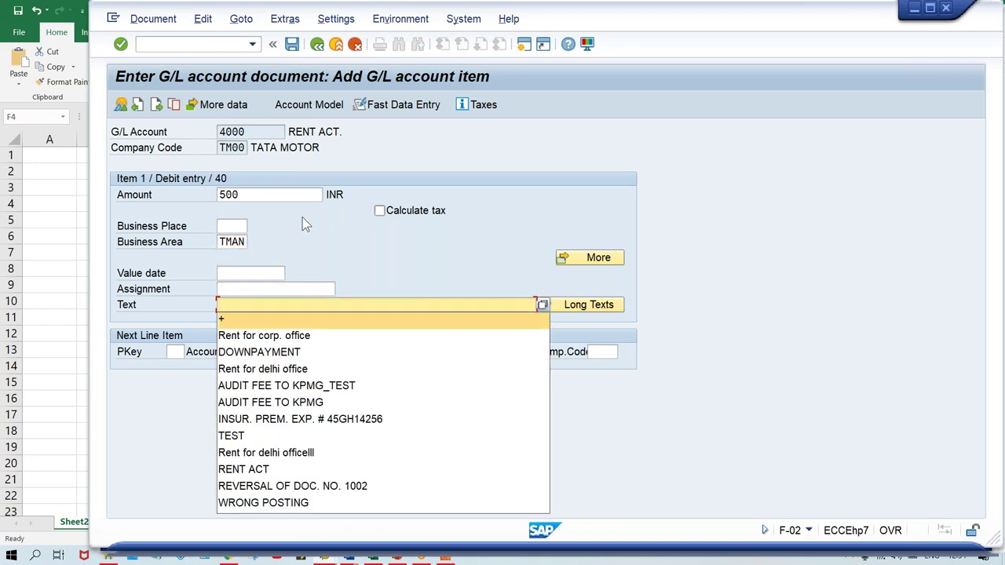
pyautogui.press('Down')
pyautogui.press('Return')
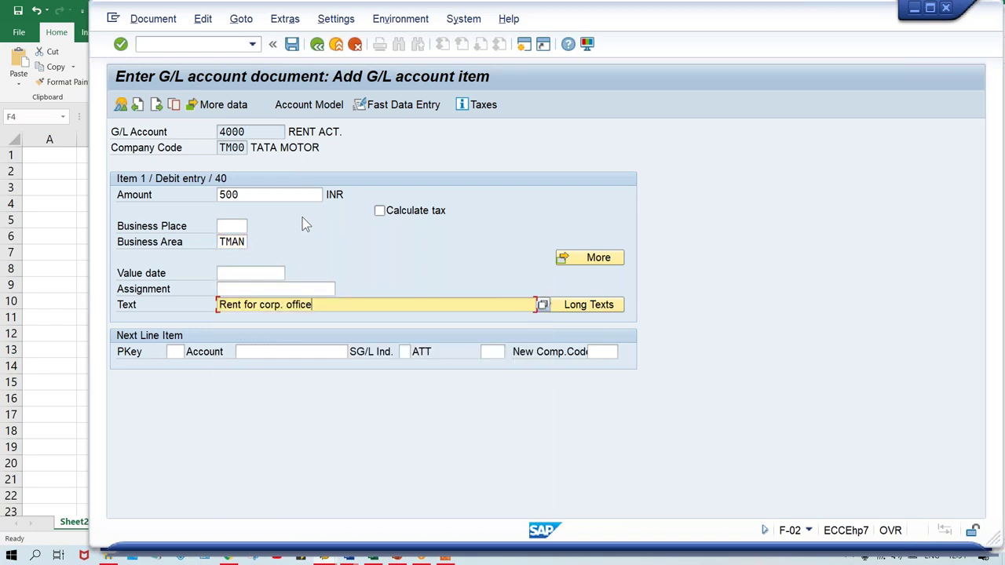
# Add the next line item with posting key 50 and bank account 1000.
pyautogui.press('Tab')
pyautogui.press('Tab')
pyautogui.write('50')
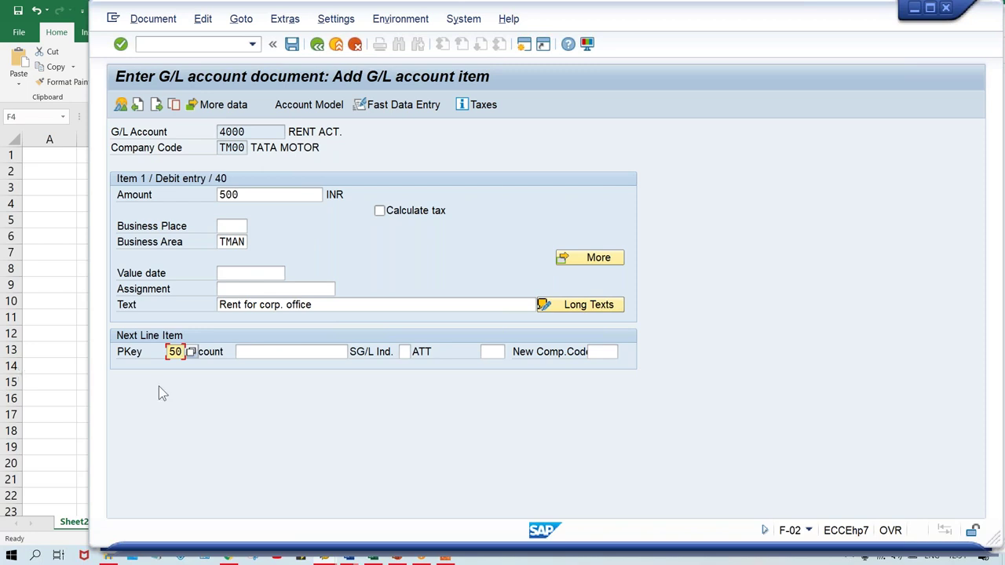
pyautogui.press('Tab')
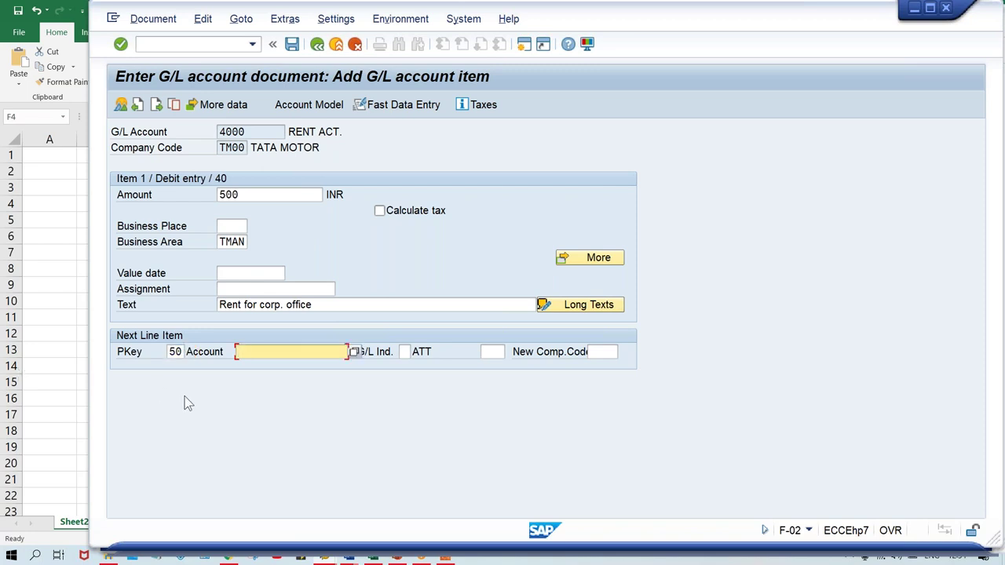
pyautogui.write('1000')
pyautogui.press('Return')
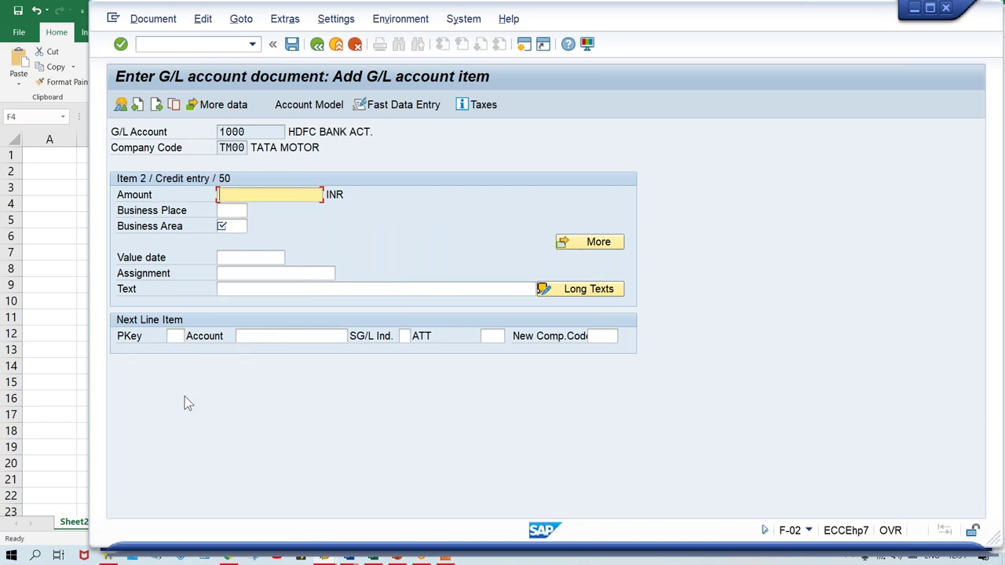
# Set the bank credit item's amount to * and its business area to TMAN.
pyautogui.write('*')
pyautogui.press('Tab')
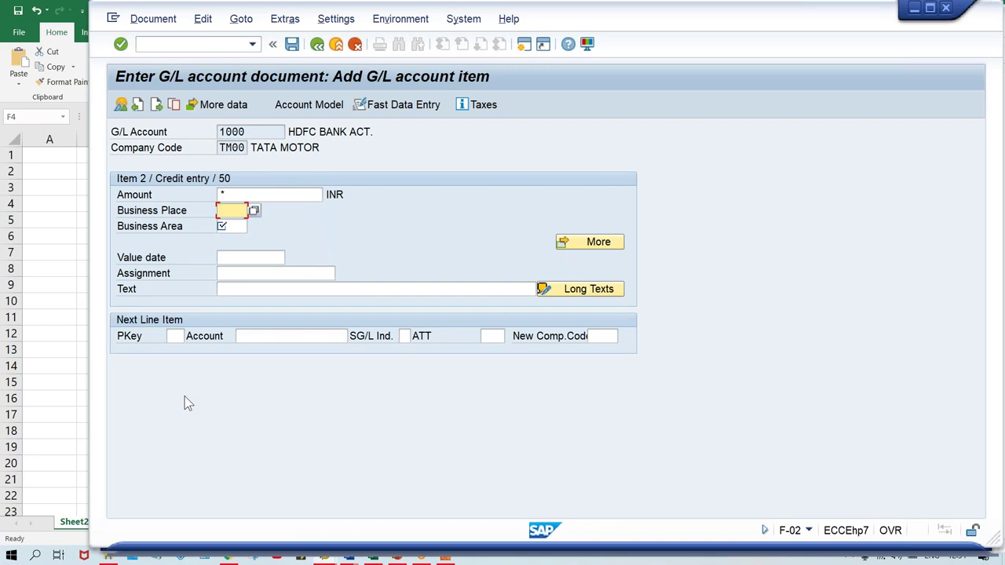
pyautogui.press('Tab')
pyautogui.write('TMAN')
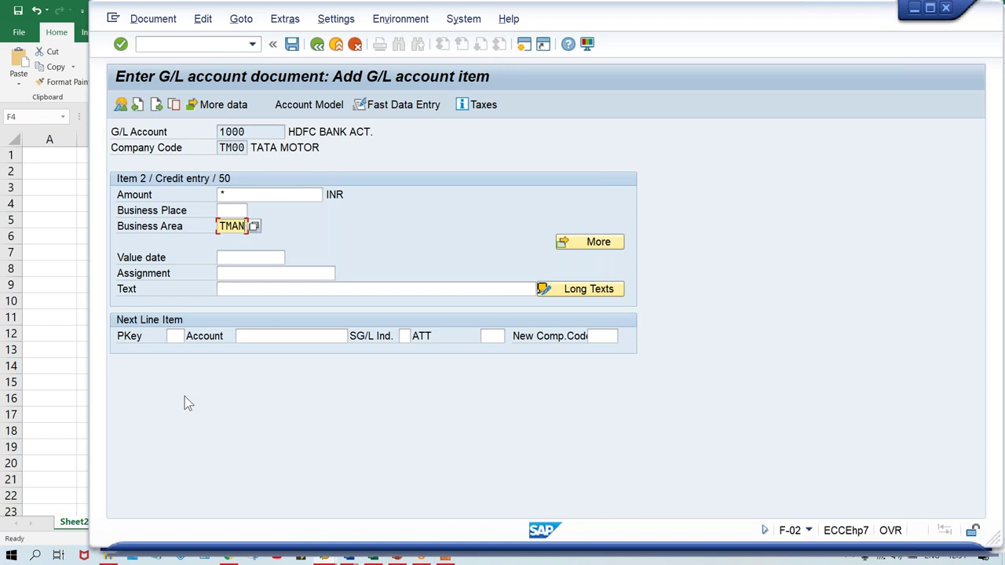
# Fill the bank credit item's text with "Rent for corp. office", and replace that entry with +.
pyautogui.press('Tab')
pyautogui.press('Tab')
pyautogui.press('Tab')
pyautogui.press('BackSpace')
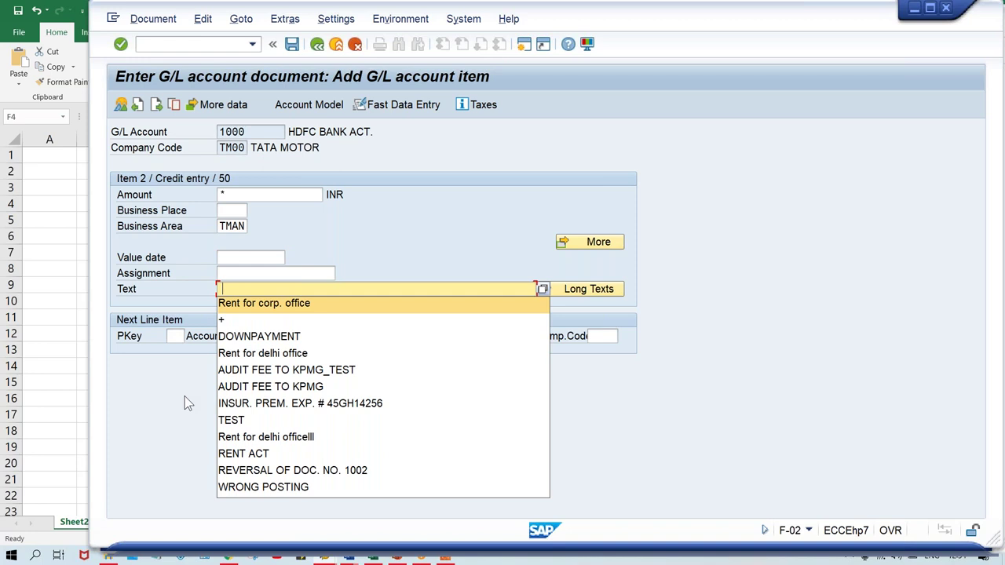
pyautogui.press('Return')
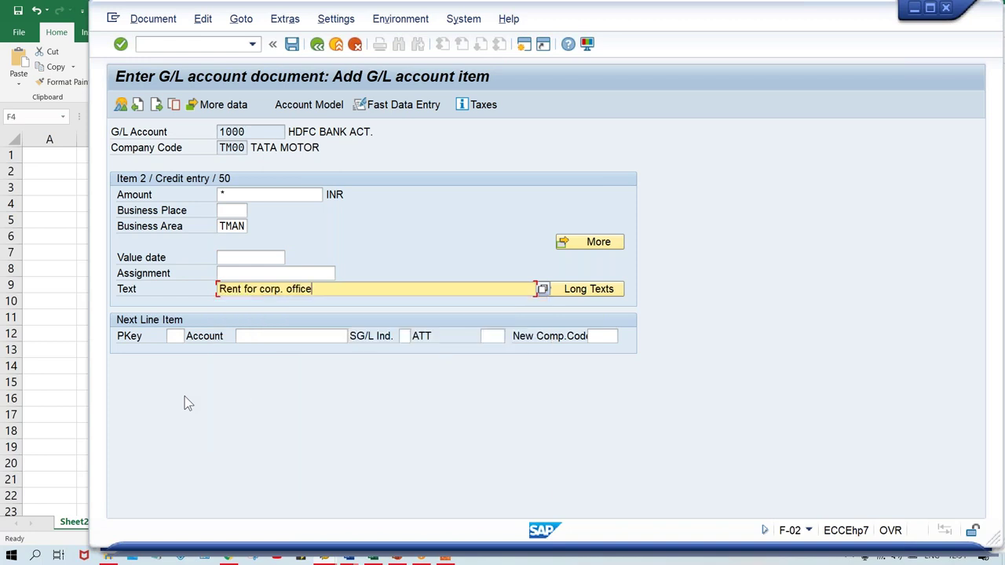
pyautogui.press('Tab')
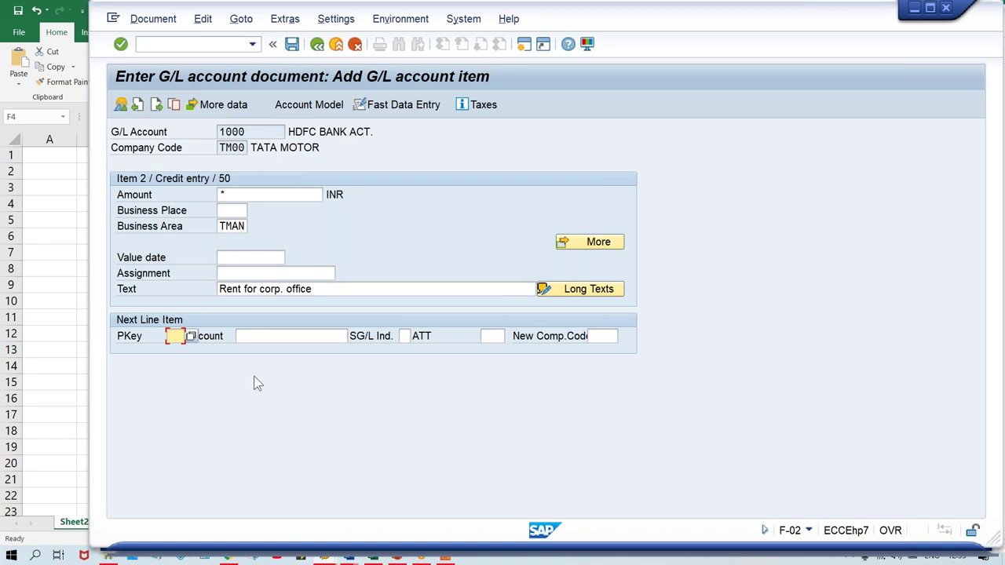
pyautogui.moveTo(333, 284); pyautogui.dragTo(146, 284)
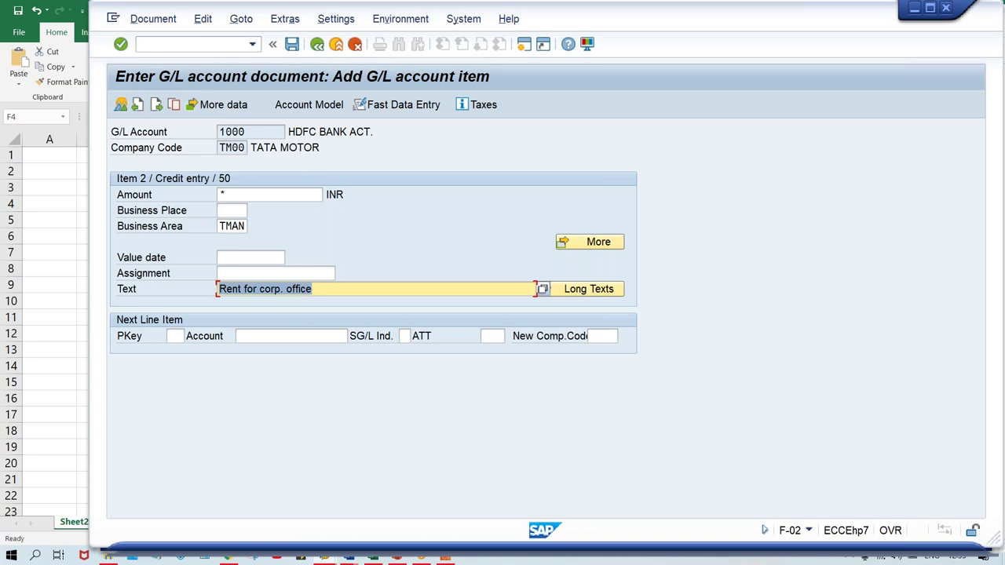
pyautogui.write('+')
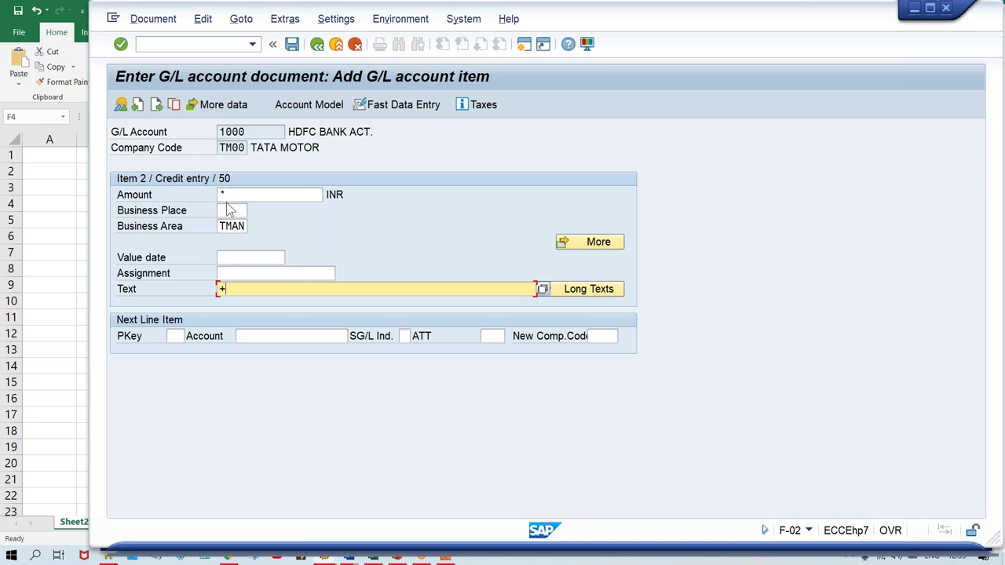
# Simulate the G/L document and post it.
pyautogui.click(154, 22)
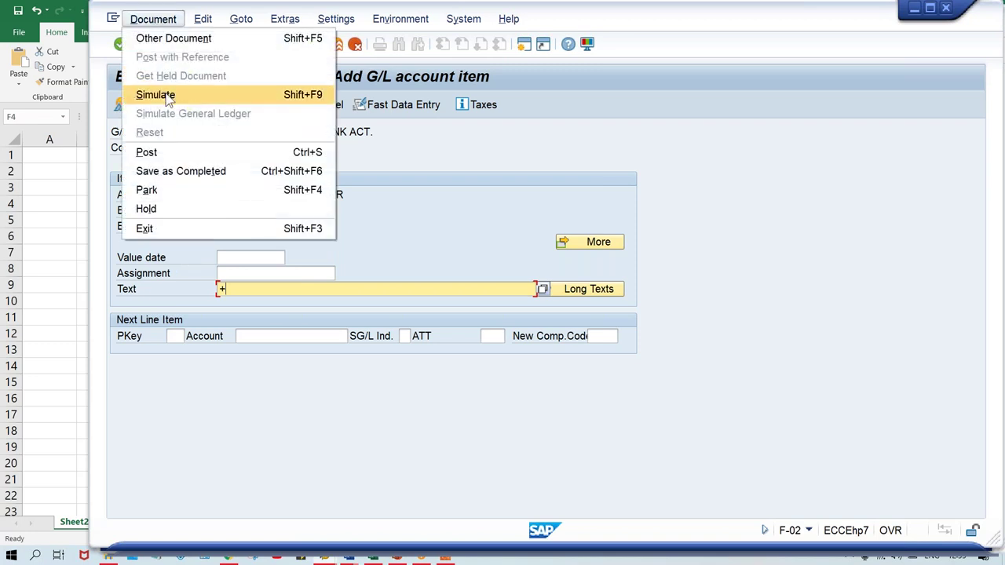
pyautogui.click(163, 96)
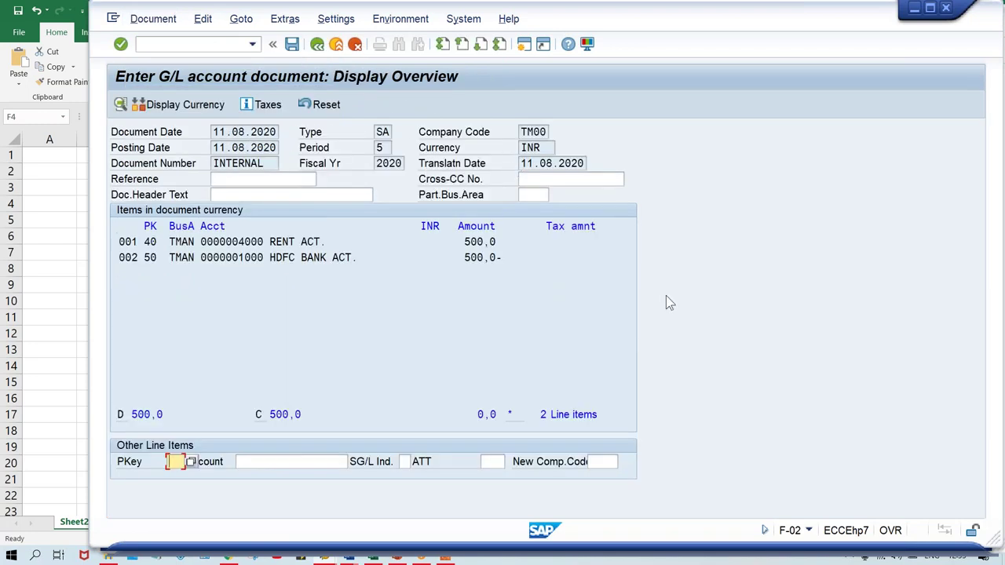
pyautogui.hotkey('ctrl', 's')
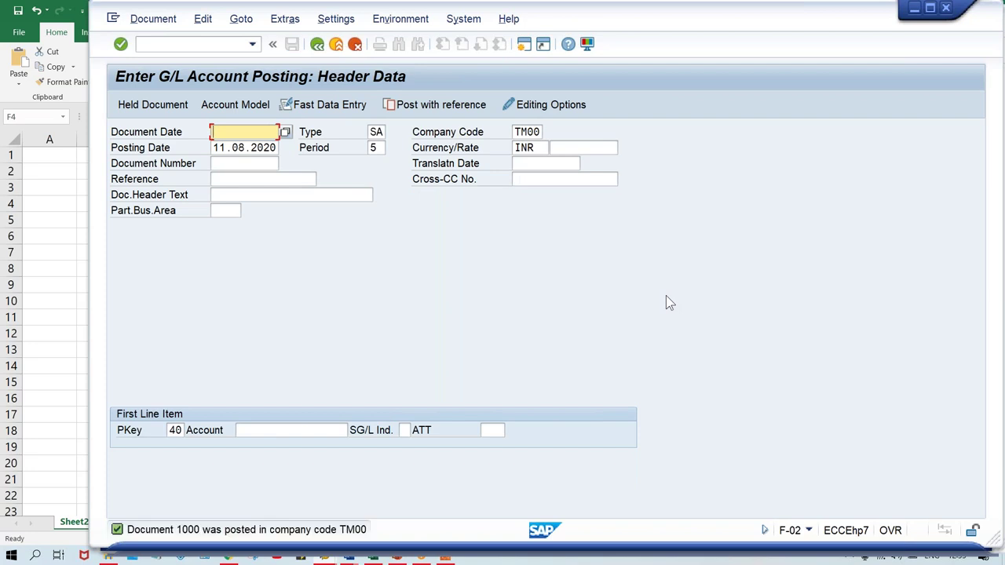